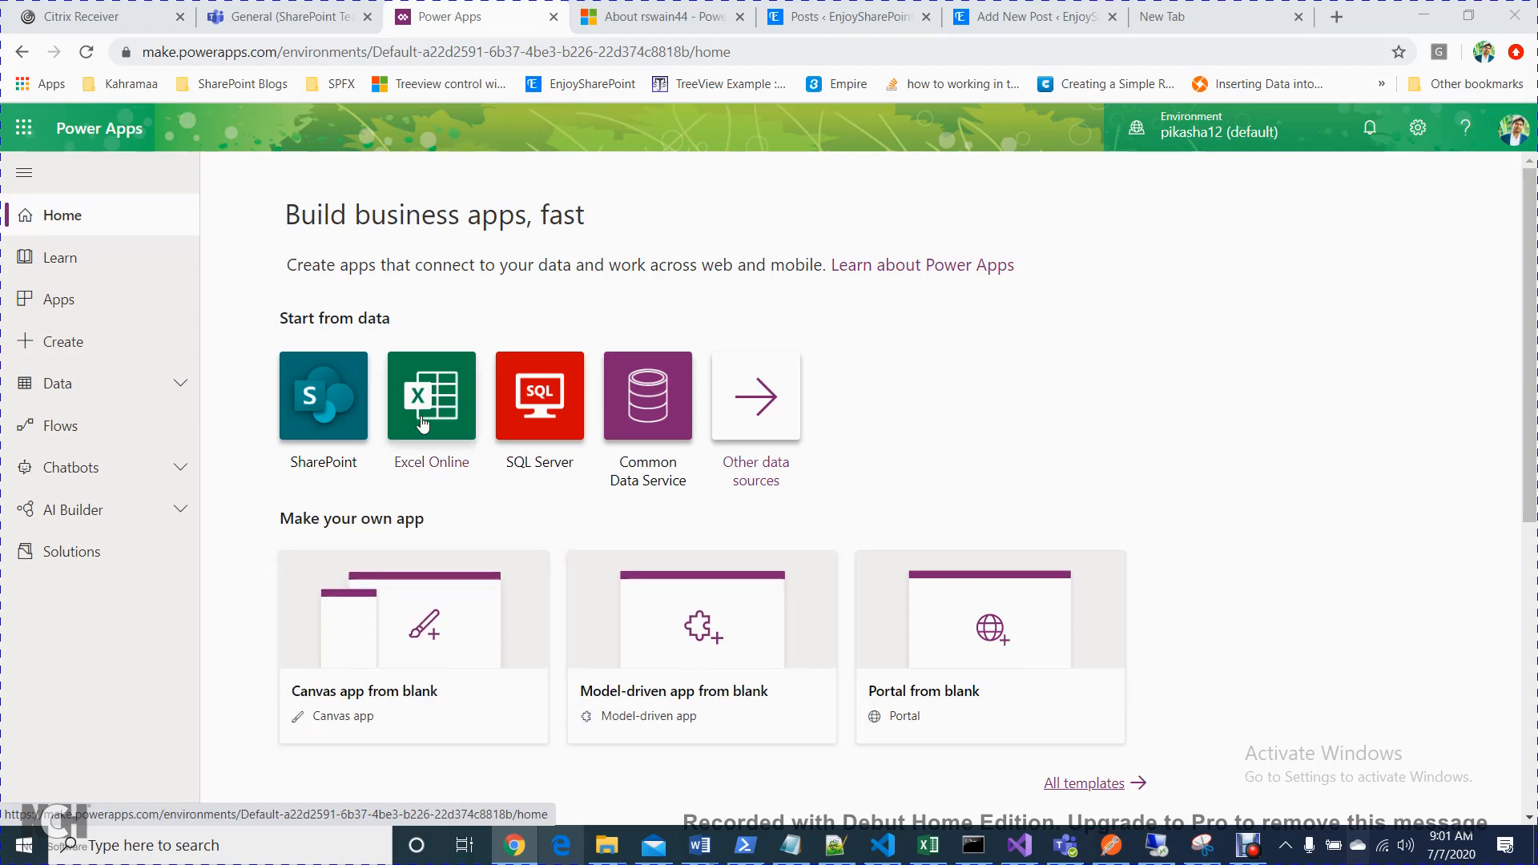
Open the existing GetOOutlookEmail canvas app for editing from the list of apps
scroll(1533, 313, down, 5)
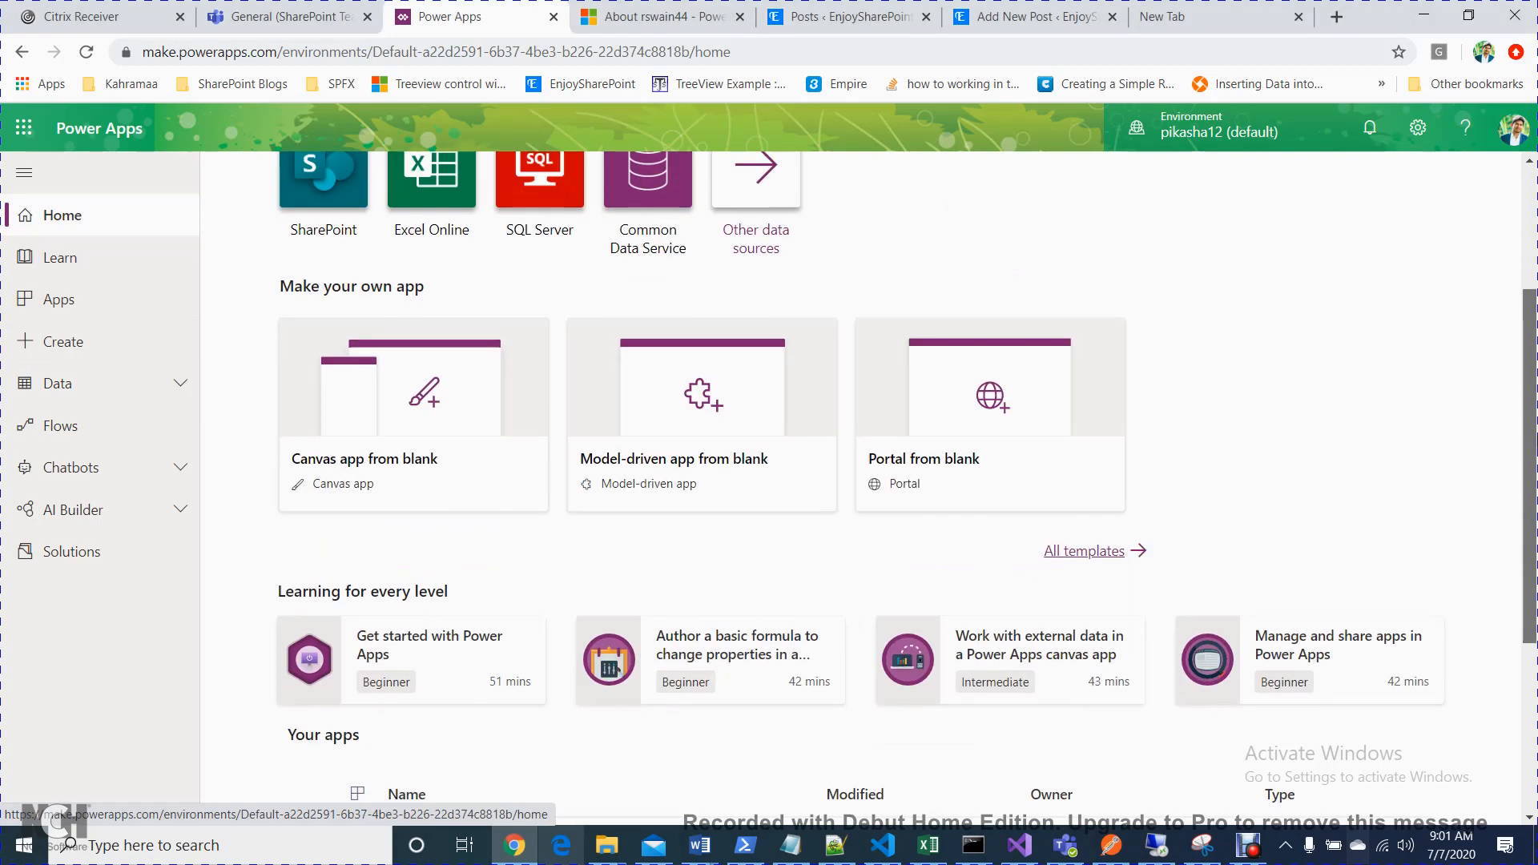
scroll(1517, 272, up, 5)
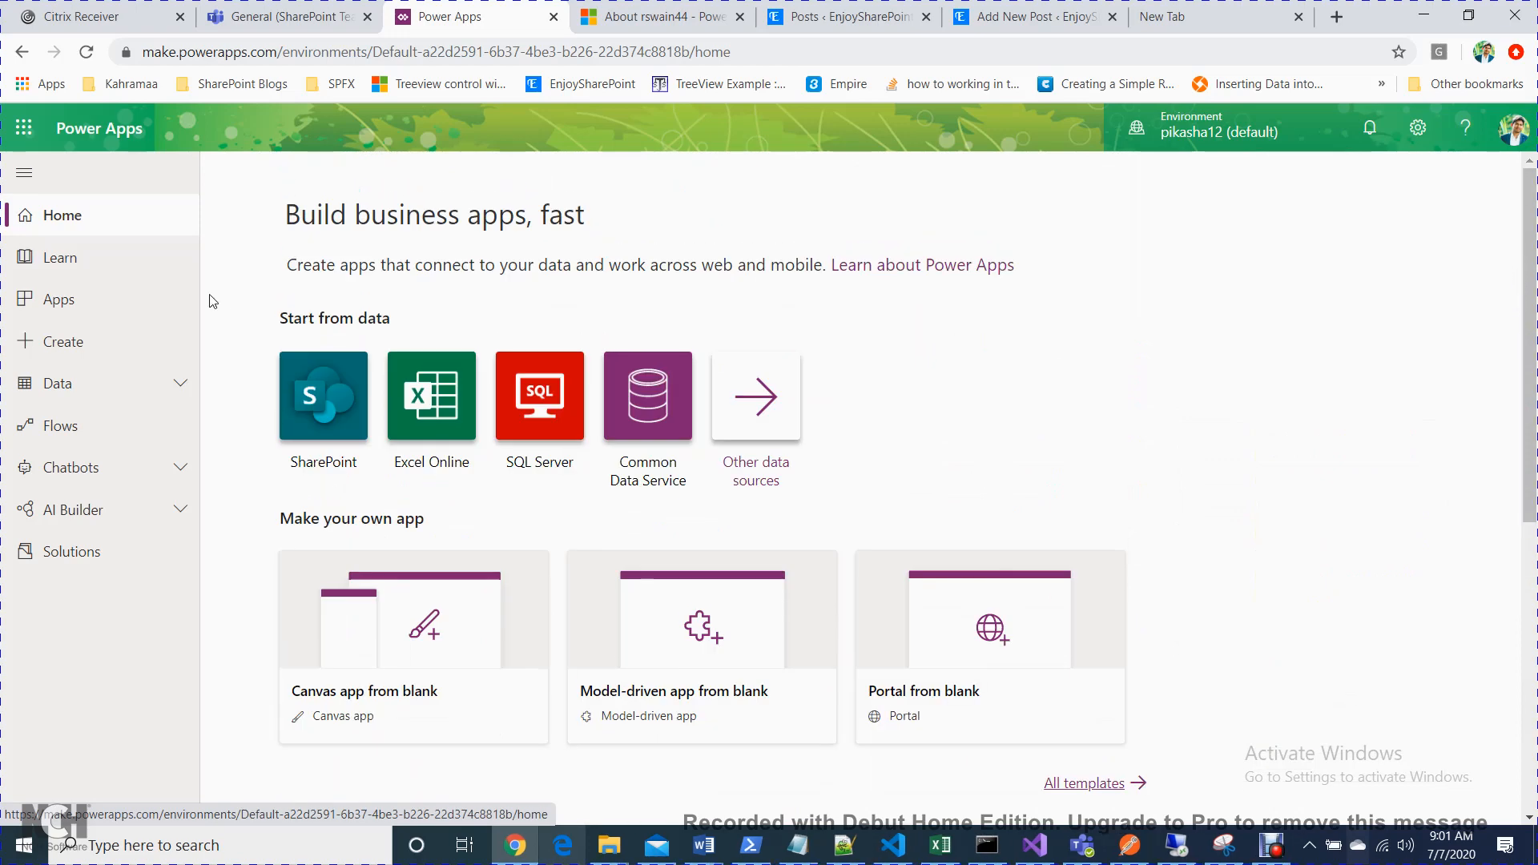
click(98, 320)
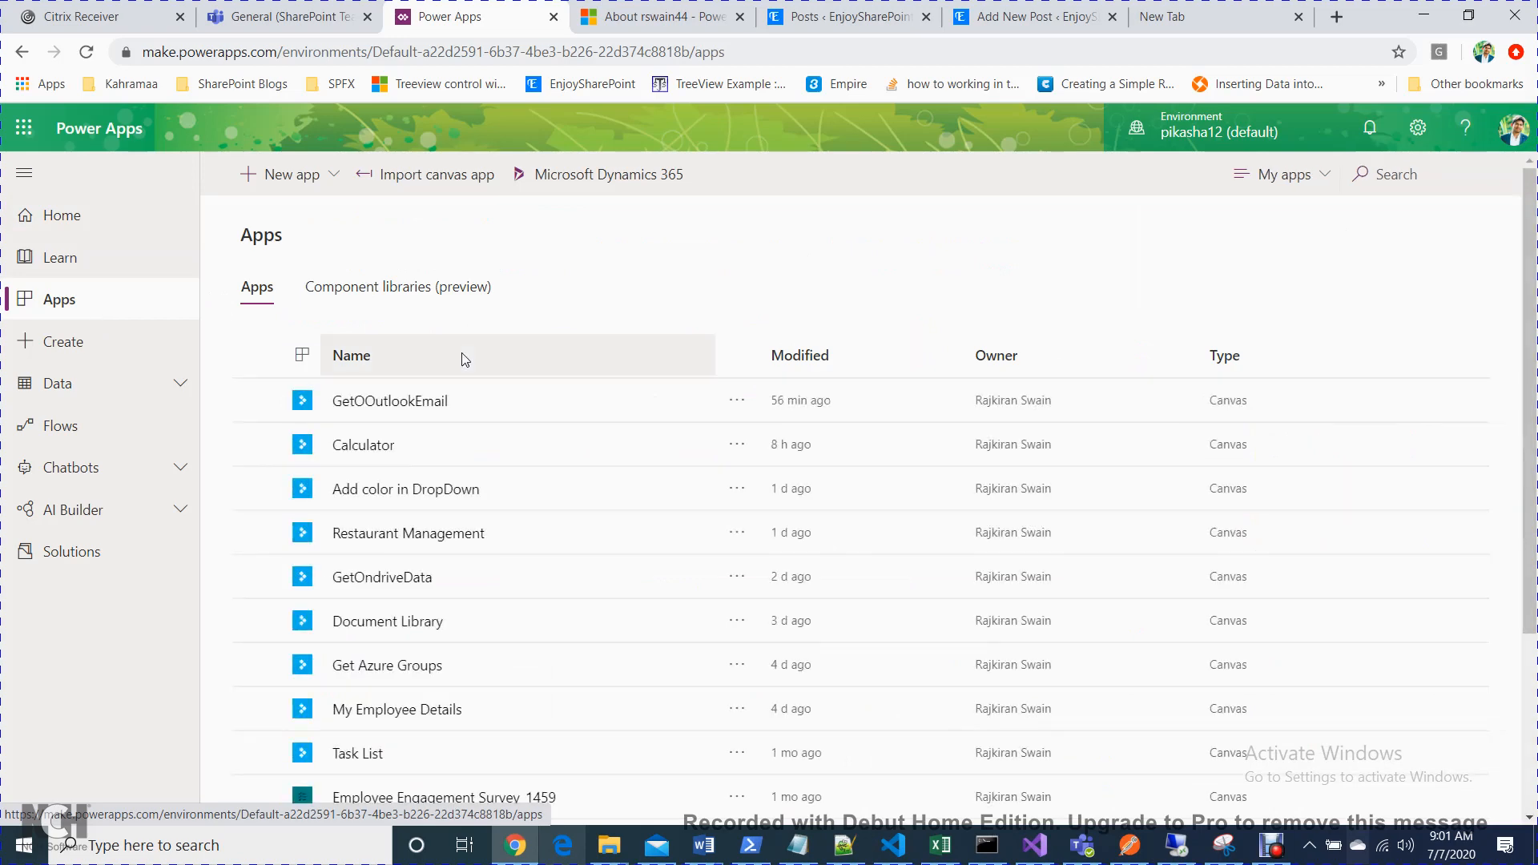
click(256, 400)
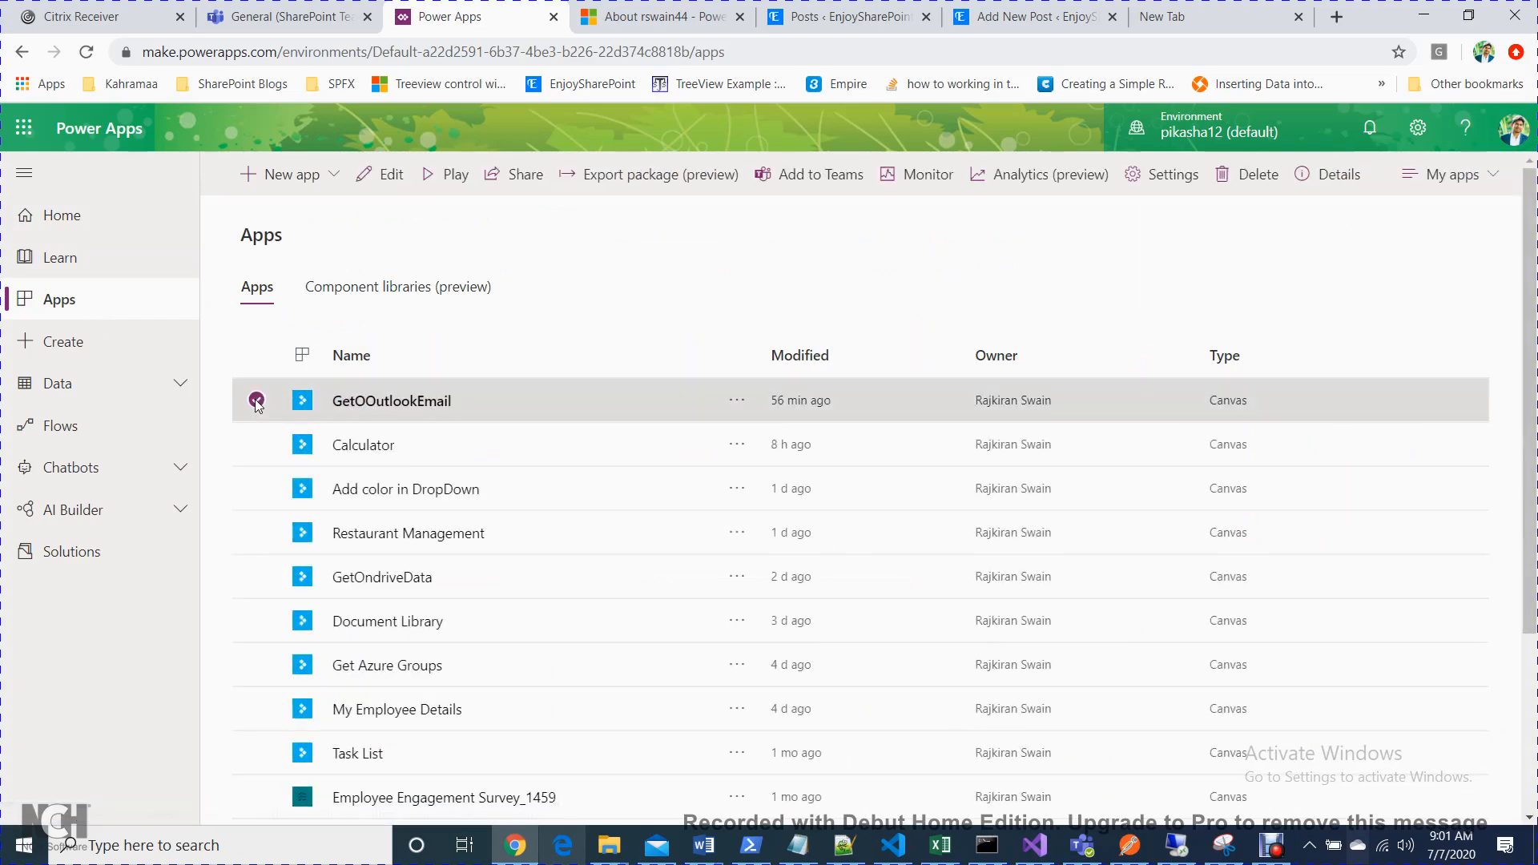
click(390, 174)
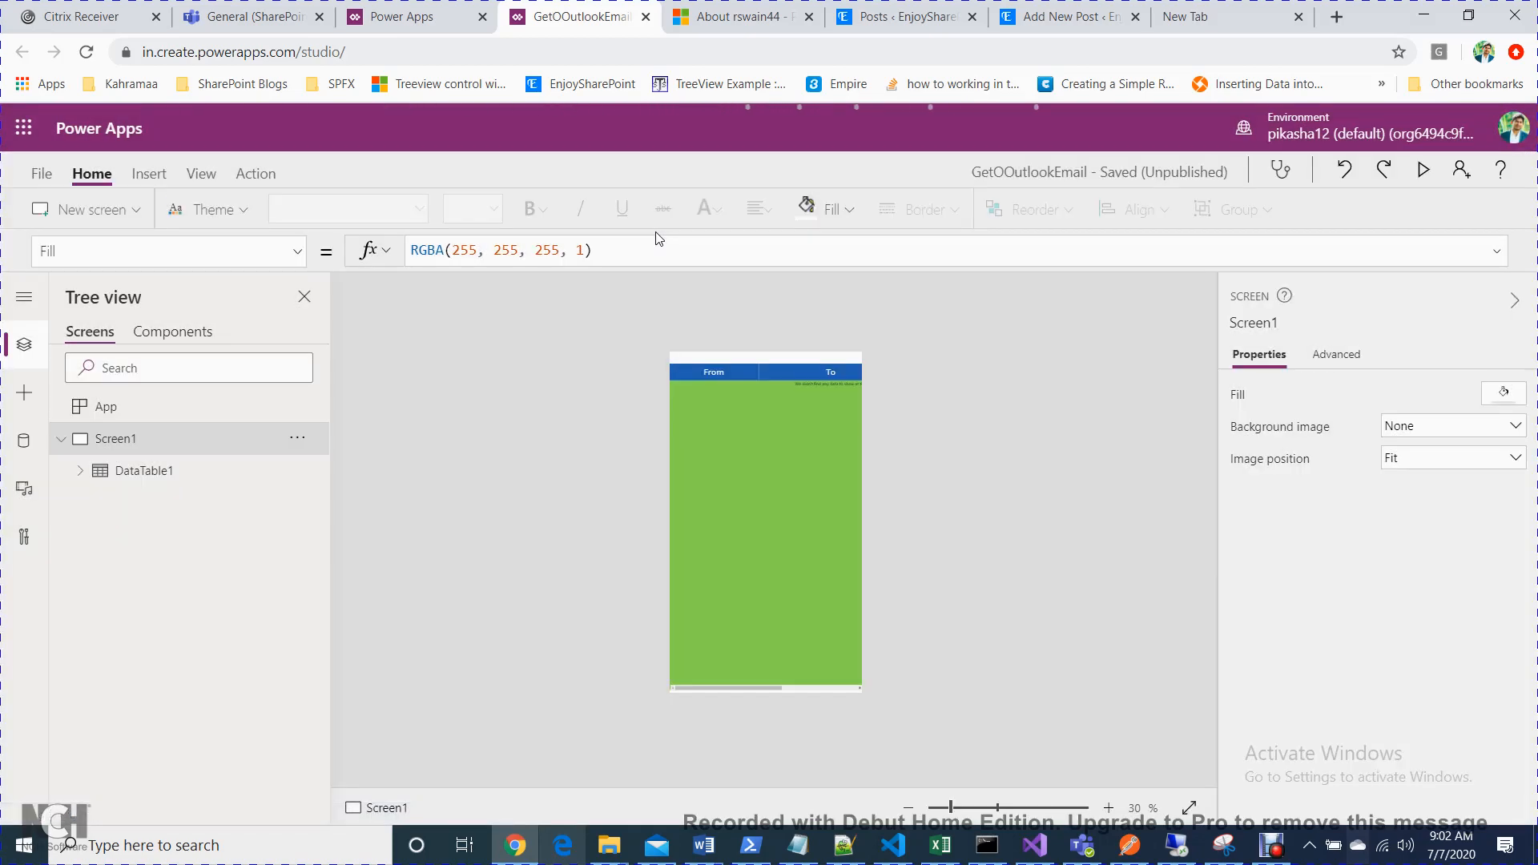
click(777, 441)
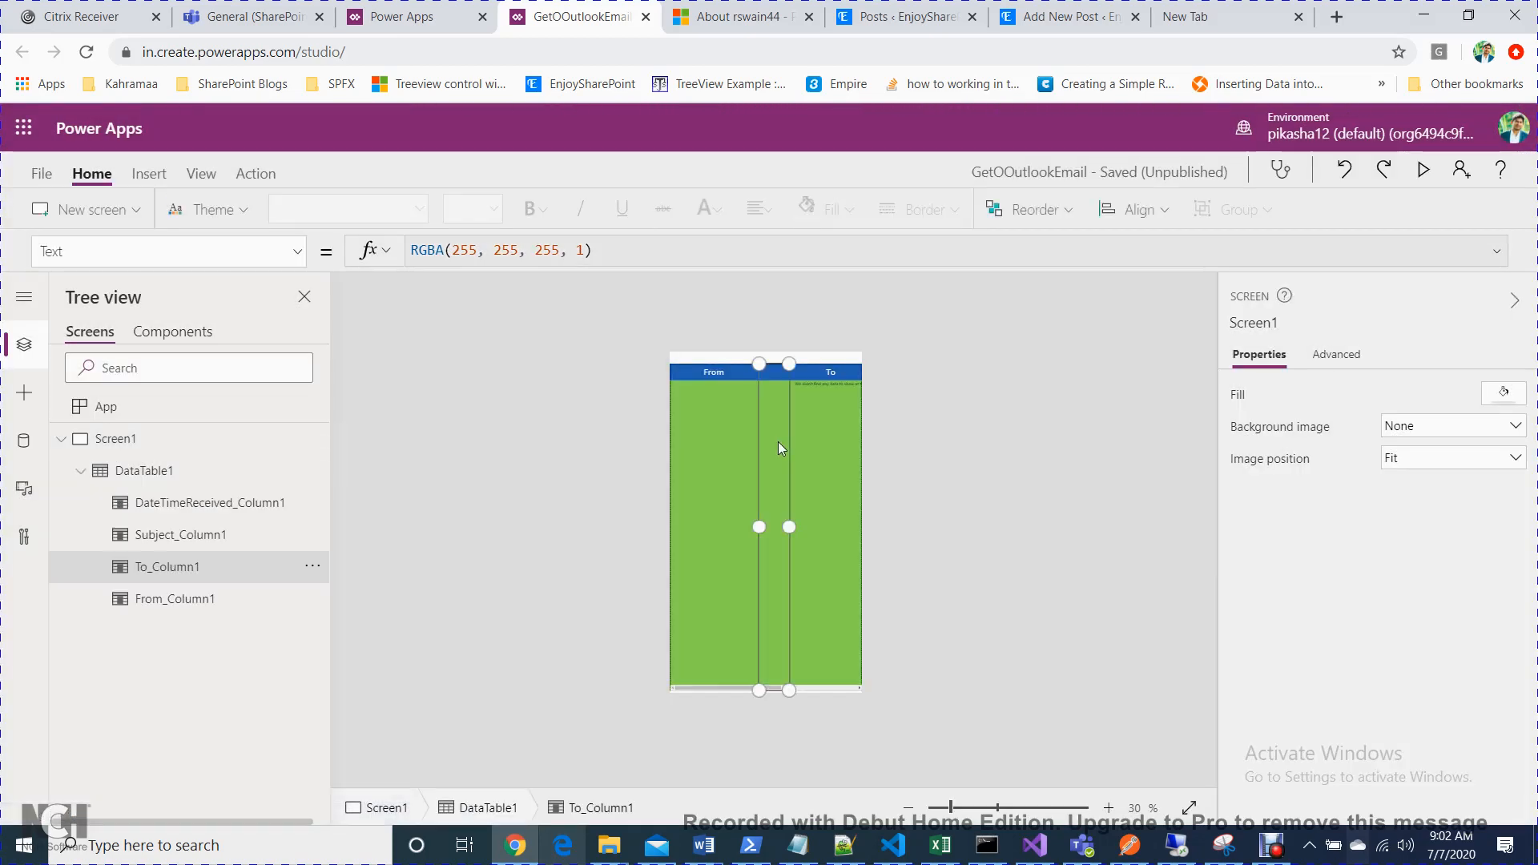
click(920, 429)
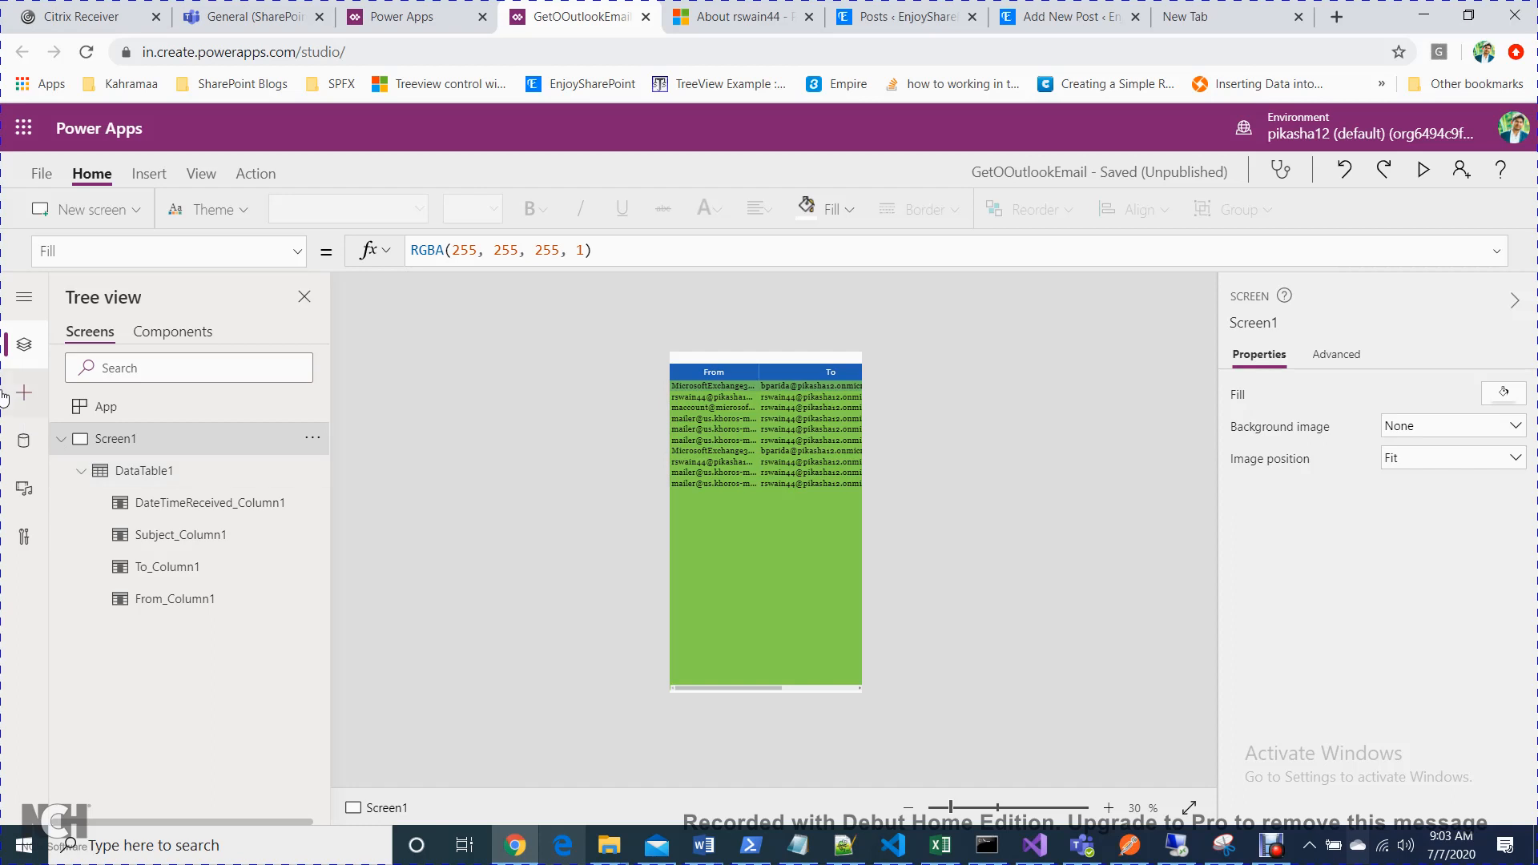
Try to add a new Office 365 Outlook connection to the app from the available data source connectors
click(25, 451)
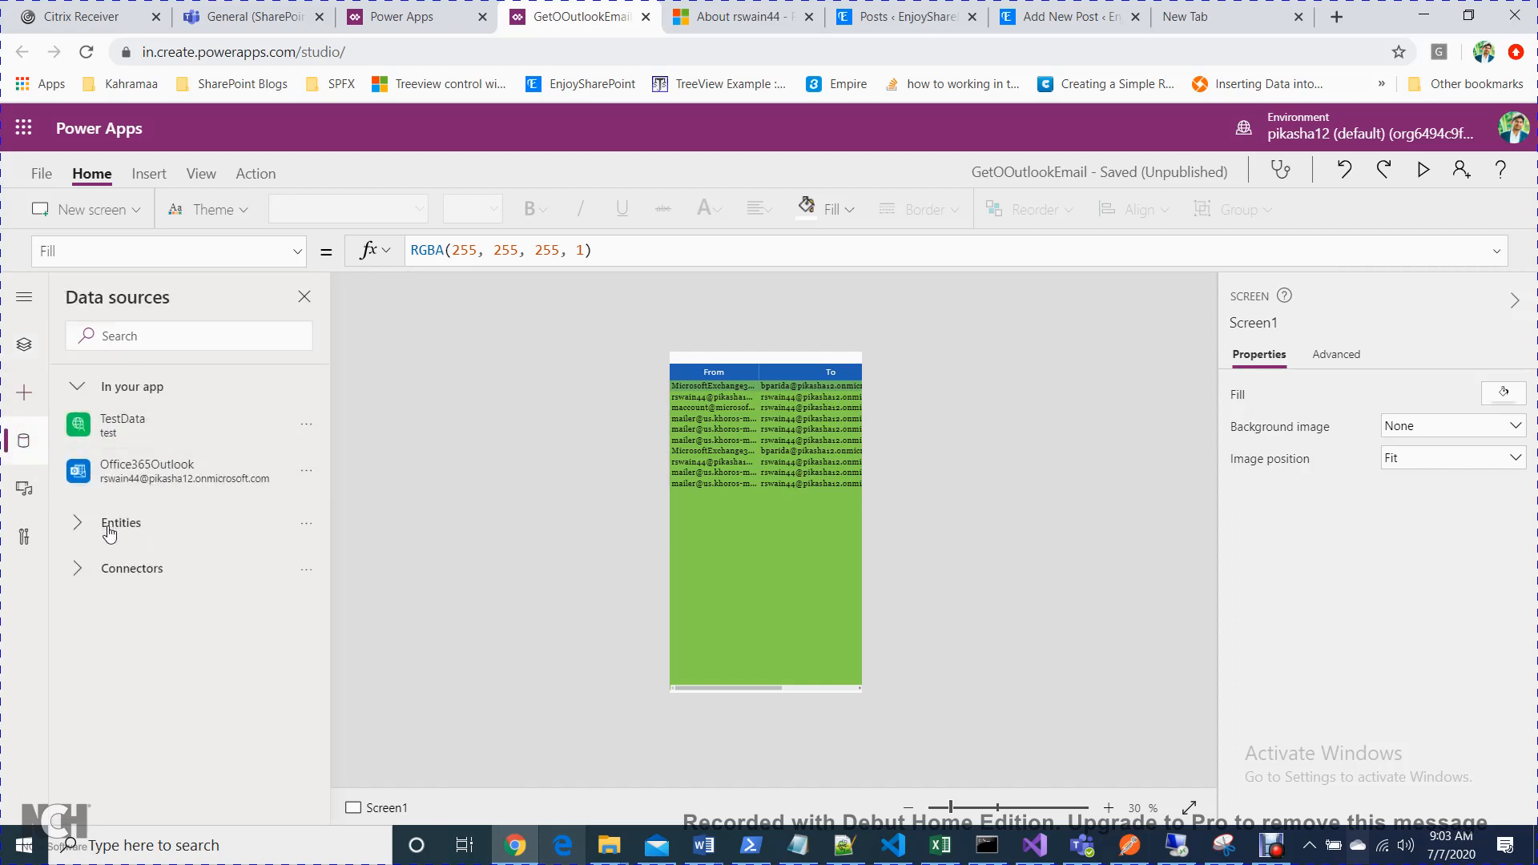
click(85, 576)
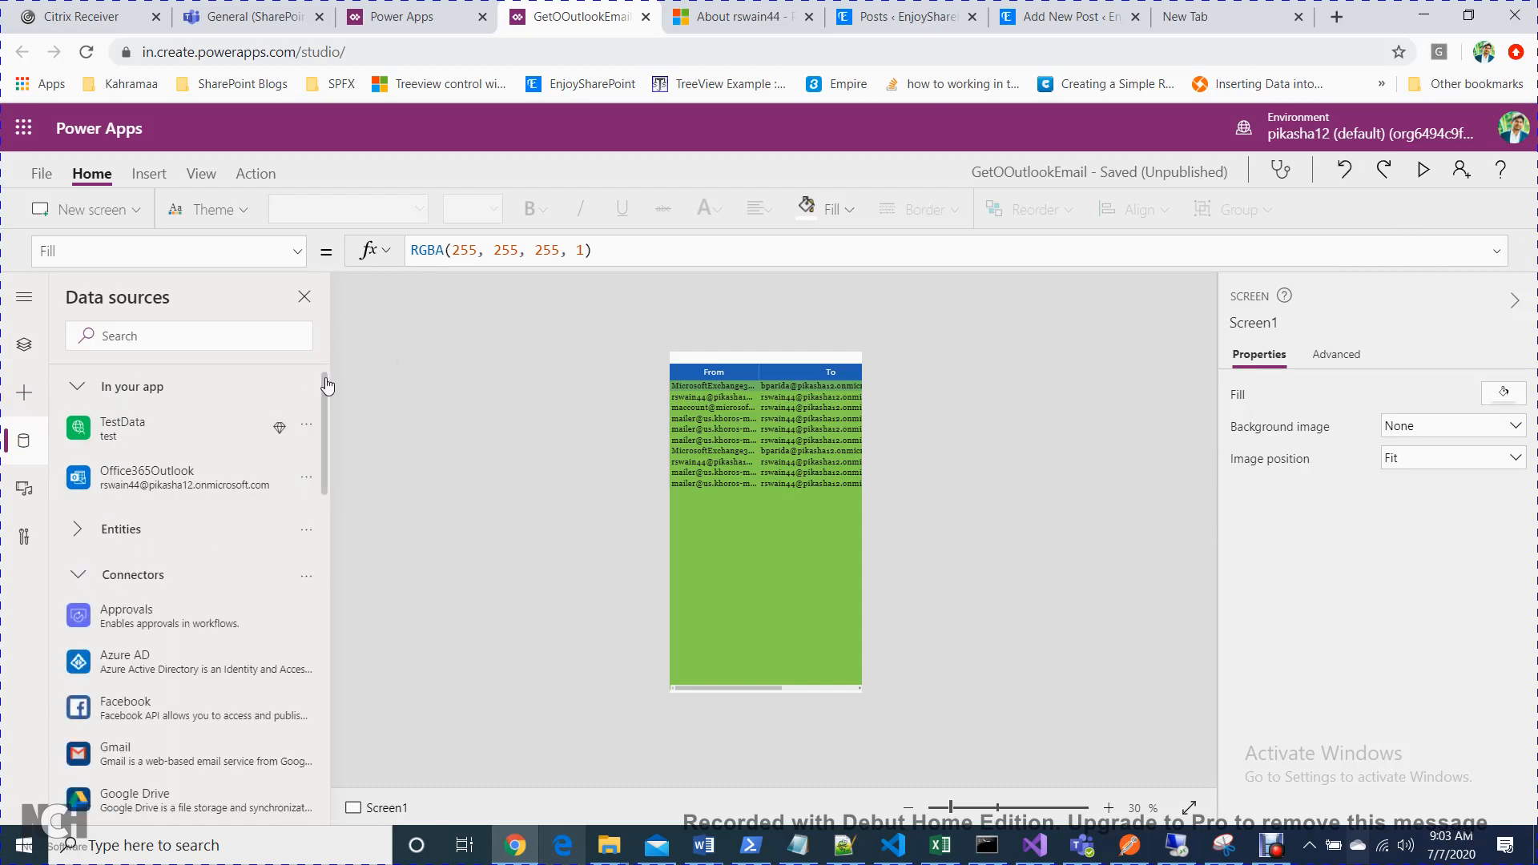
scroll(330, 440, down, 3)
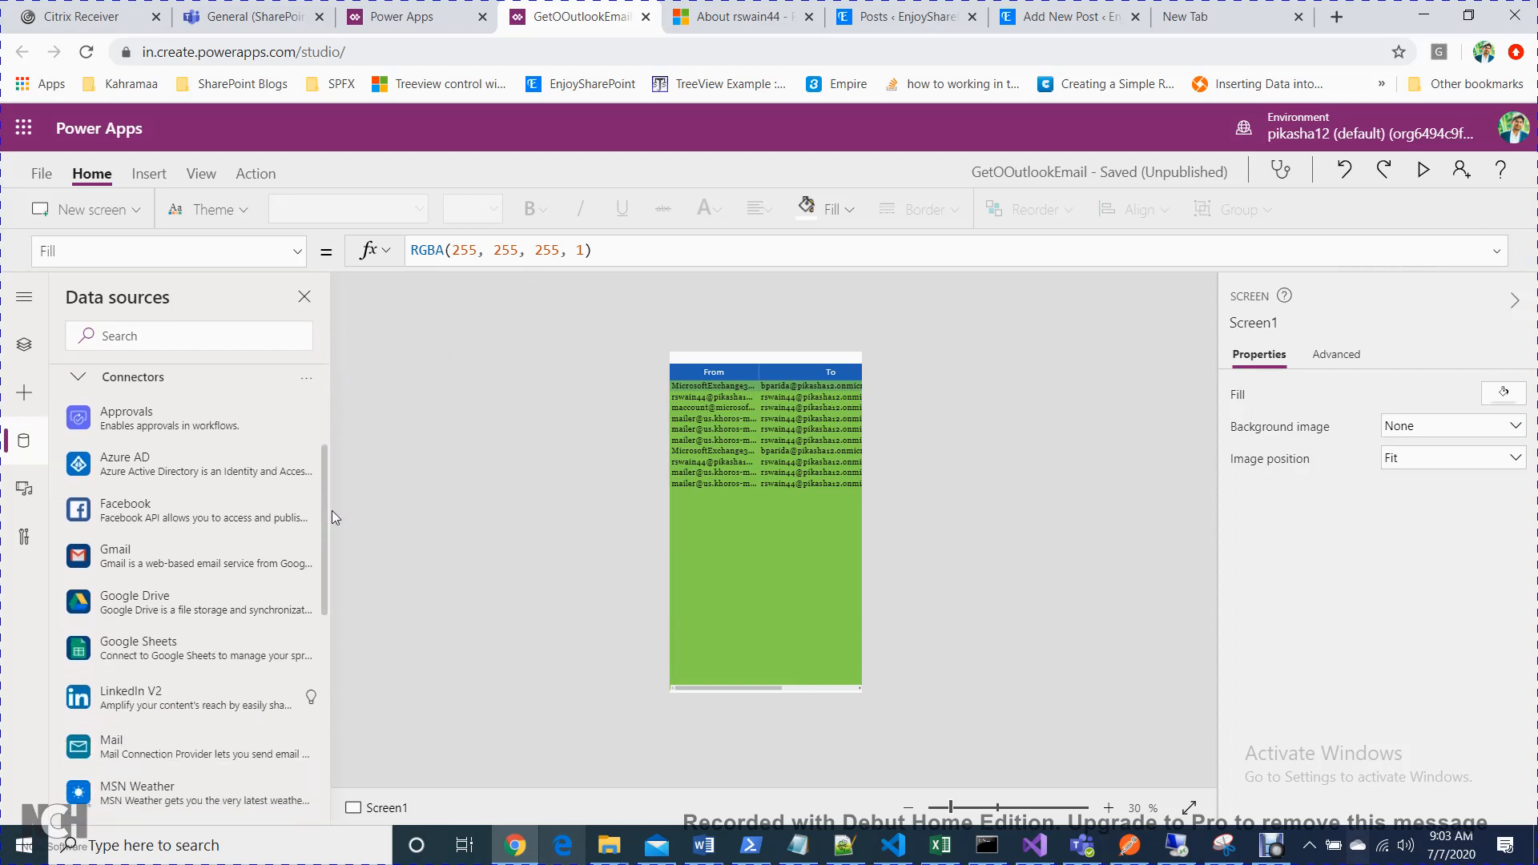
scroll(332, 511, down, 1)
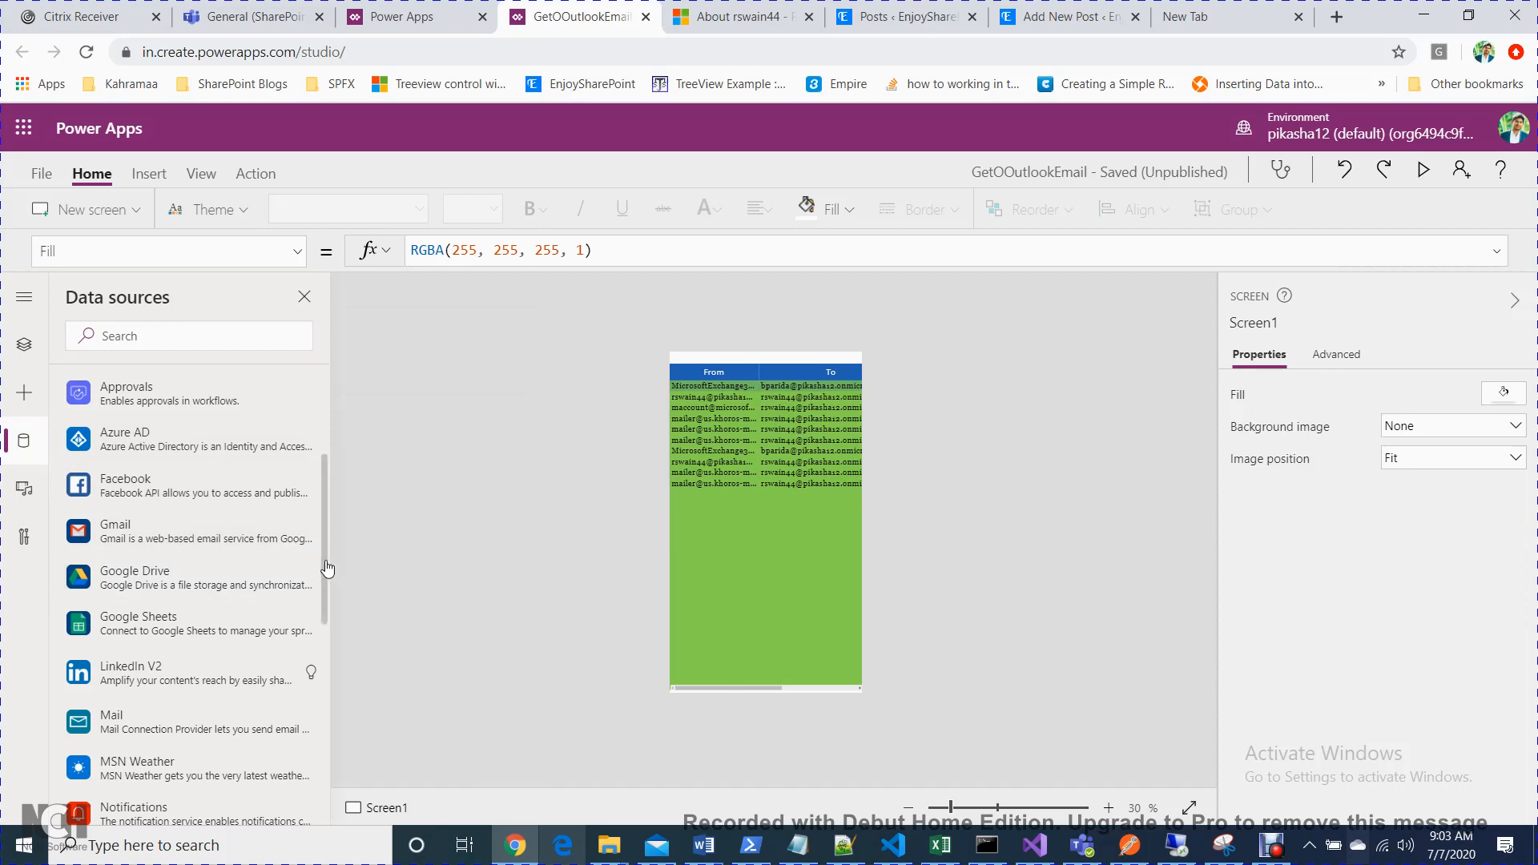
drag(327, 568, 335, 672)
mouse_move(173, 583)
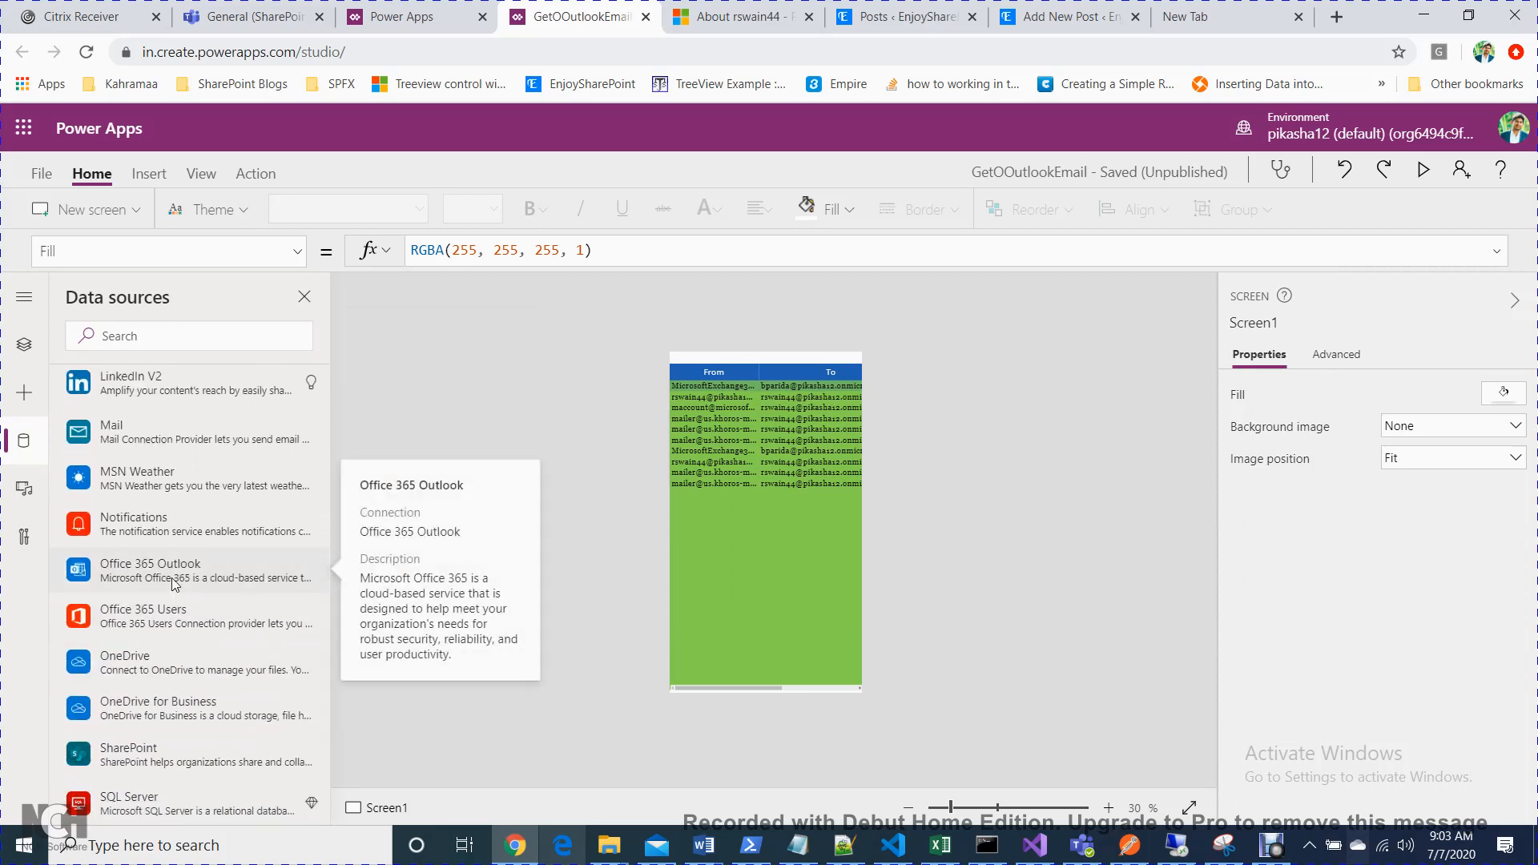
click(222, 578)
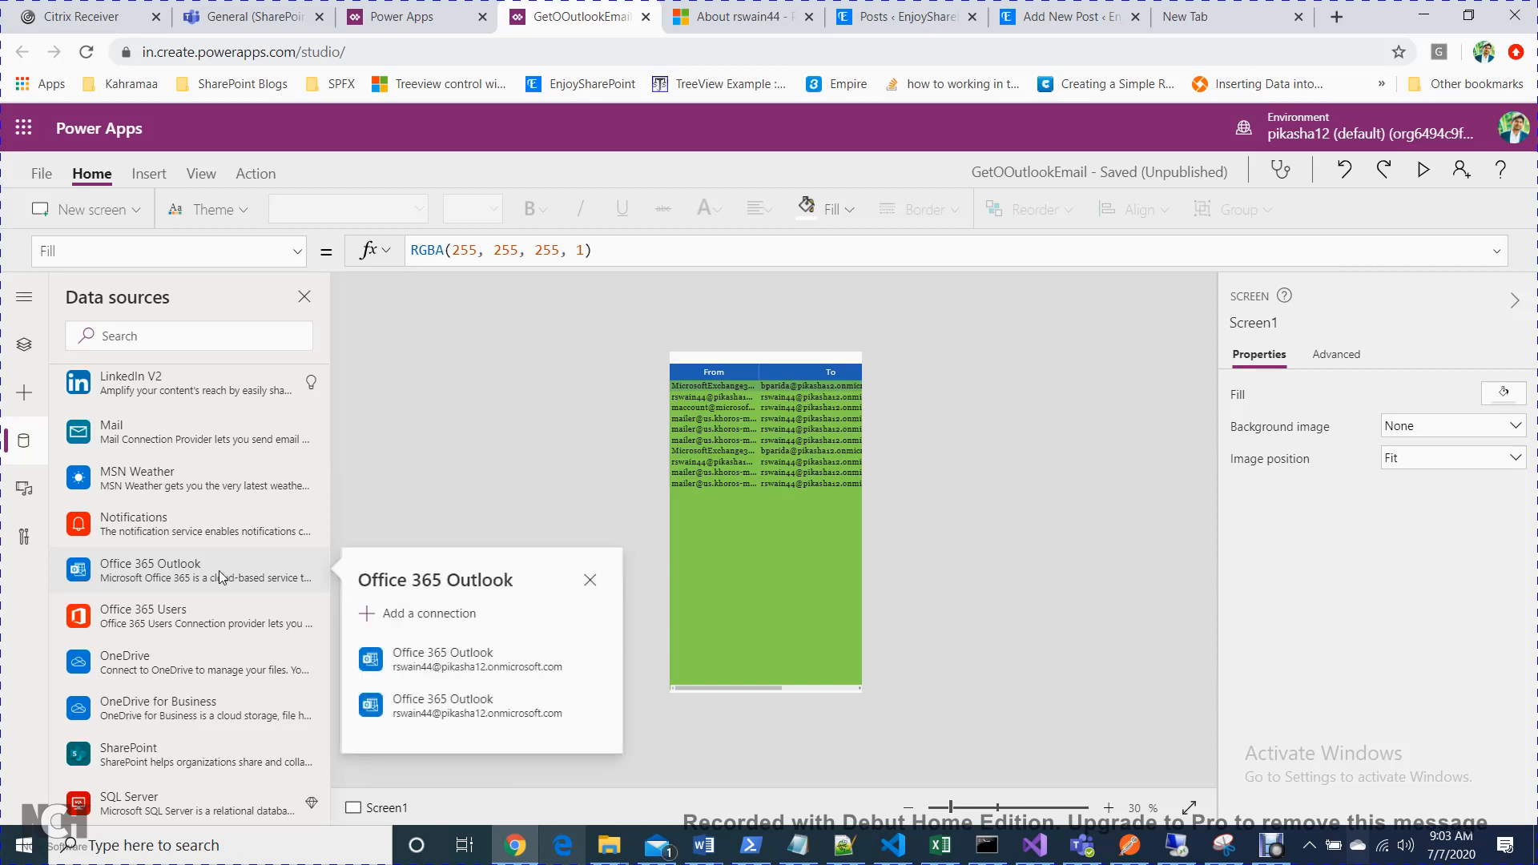
mouse_move(490, 669)
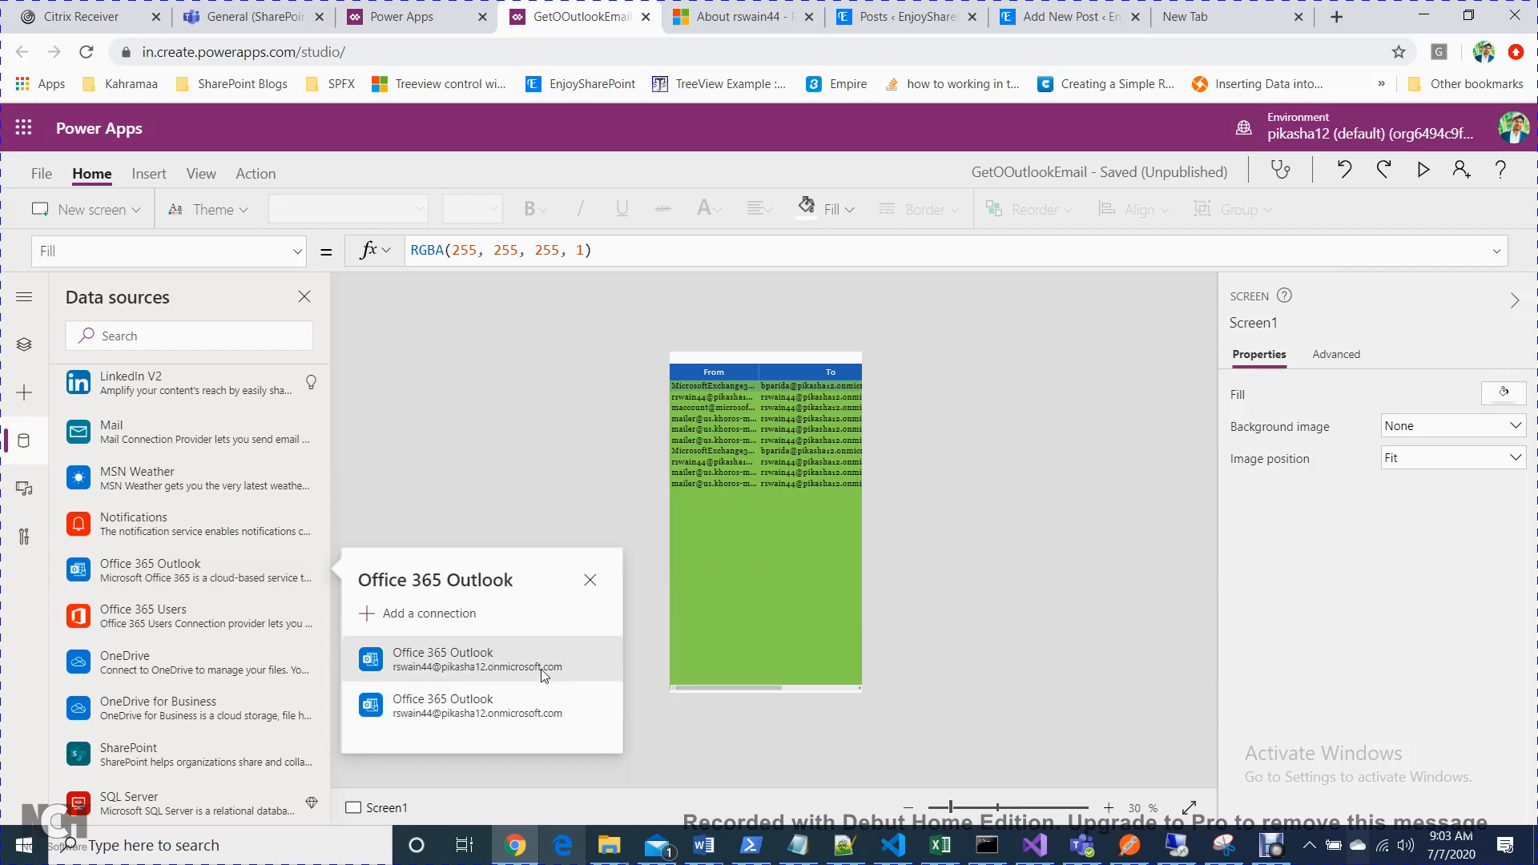
click(431, 618)
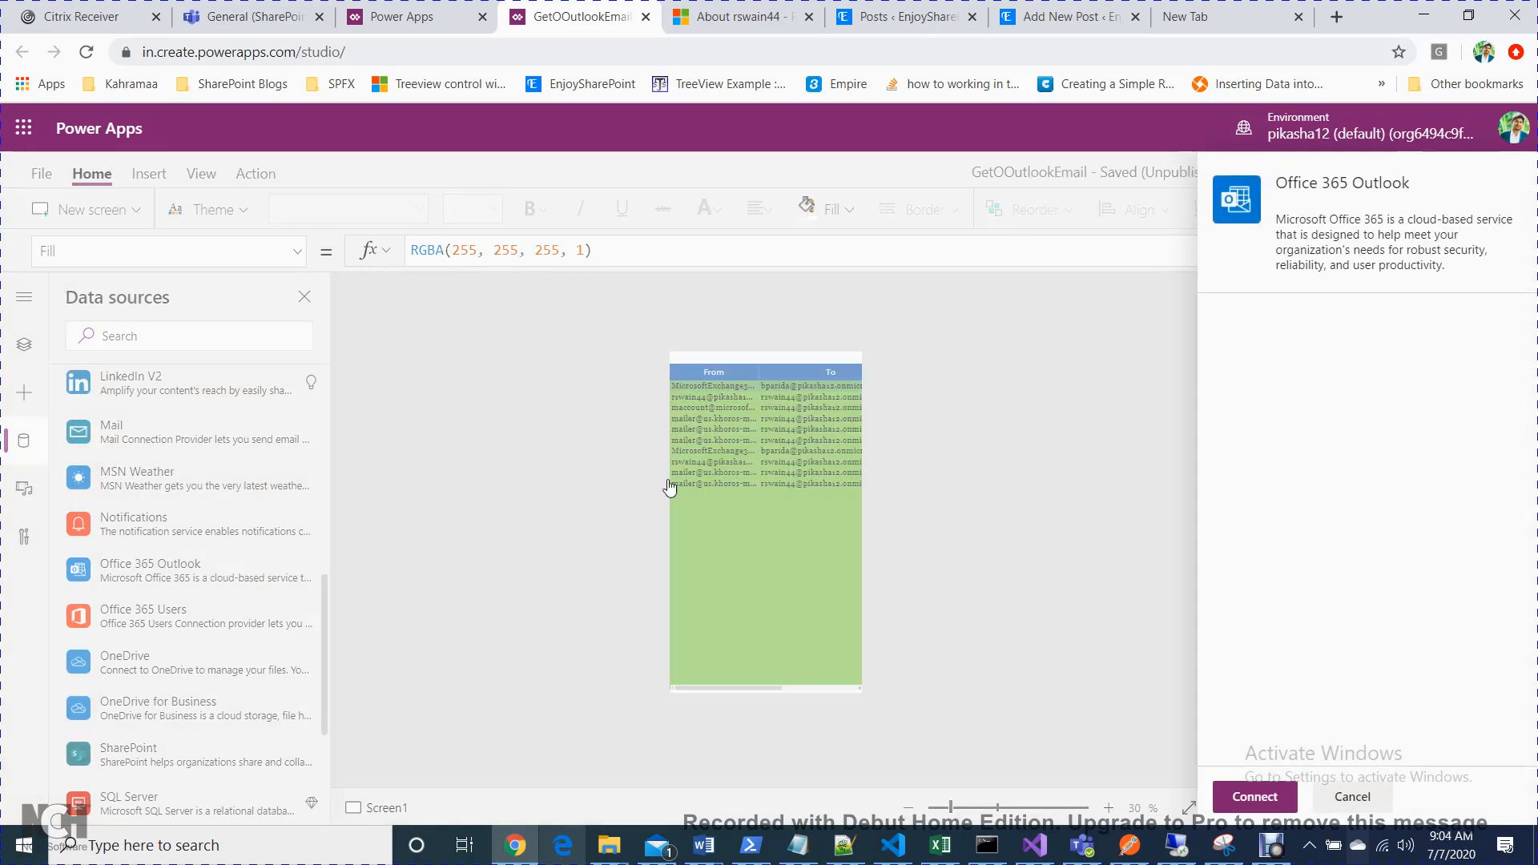
click(1262, 799)
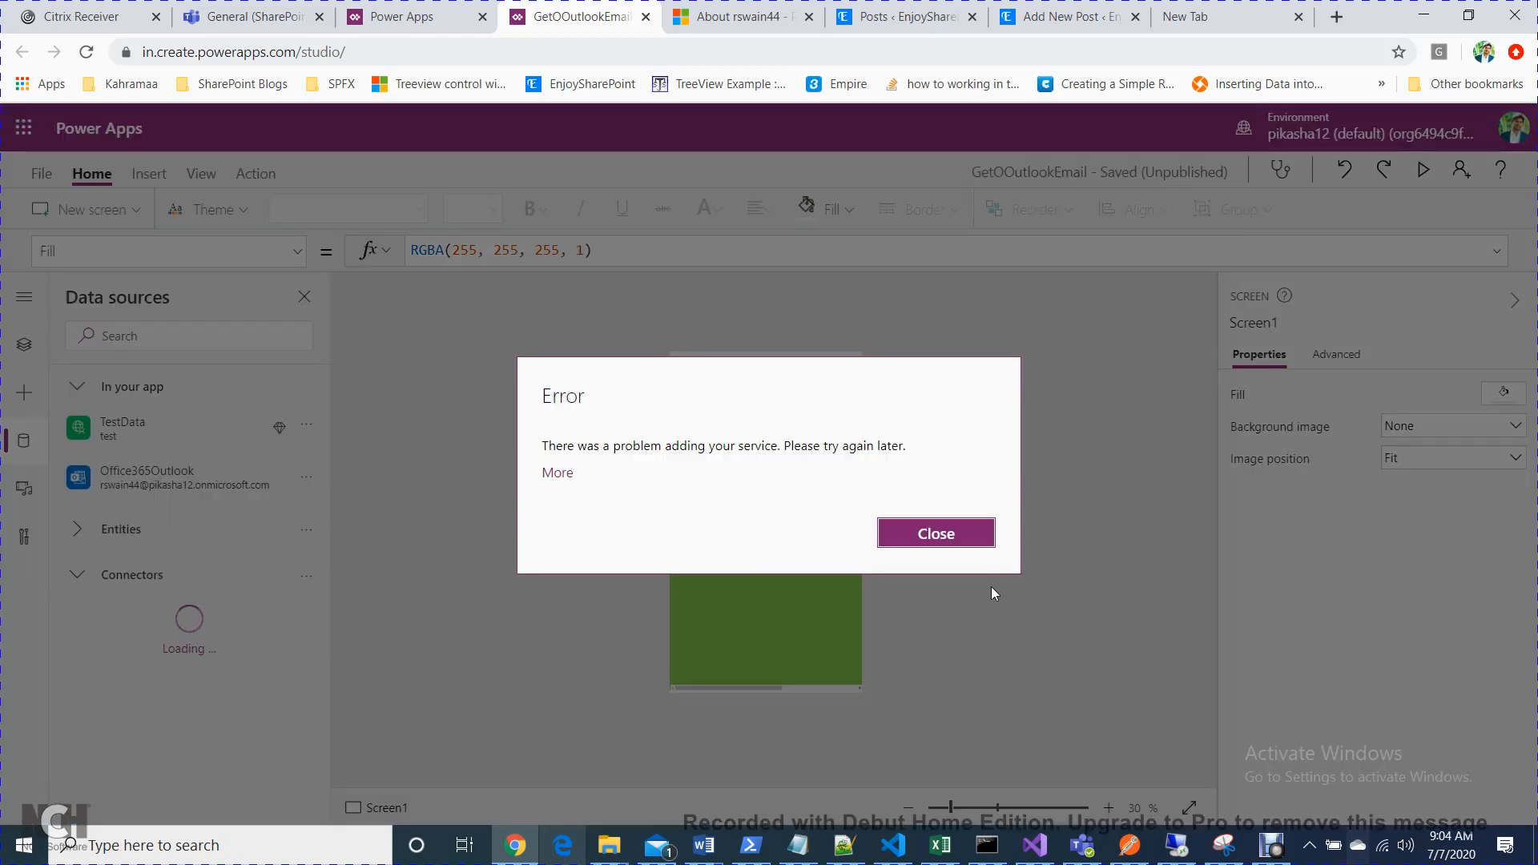
click(962, 538)
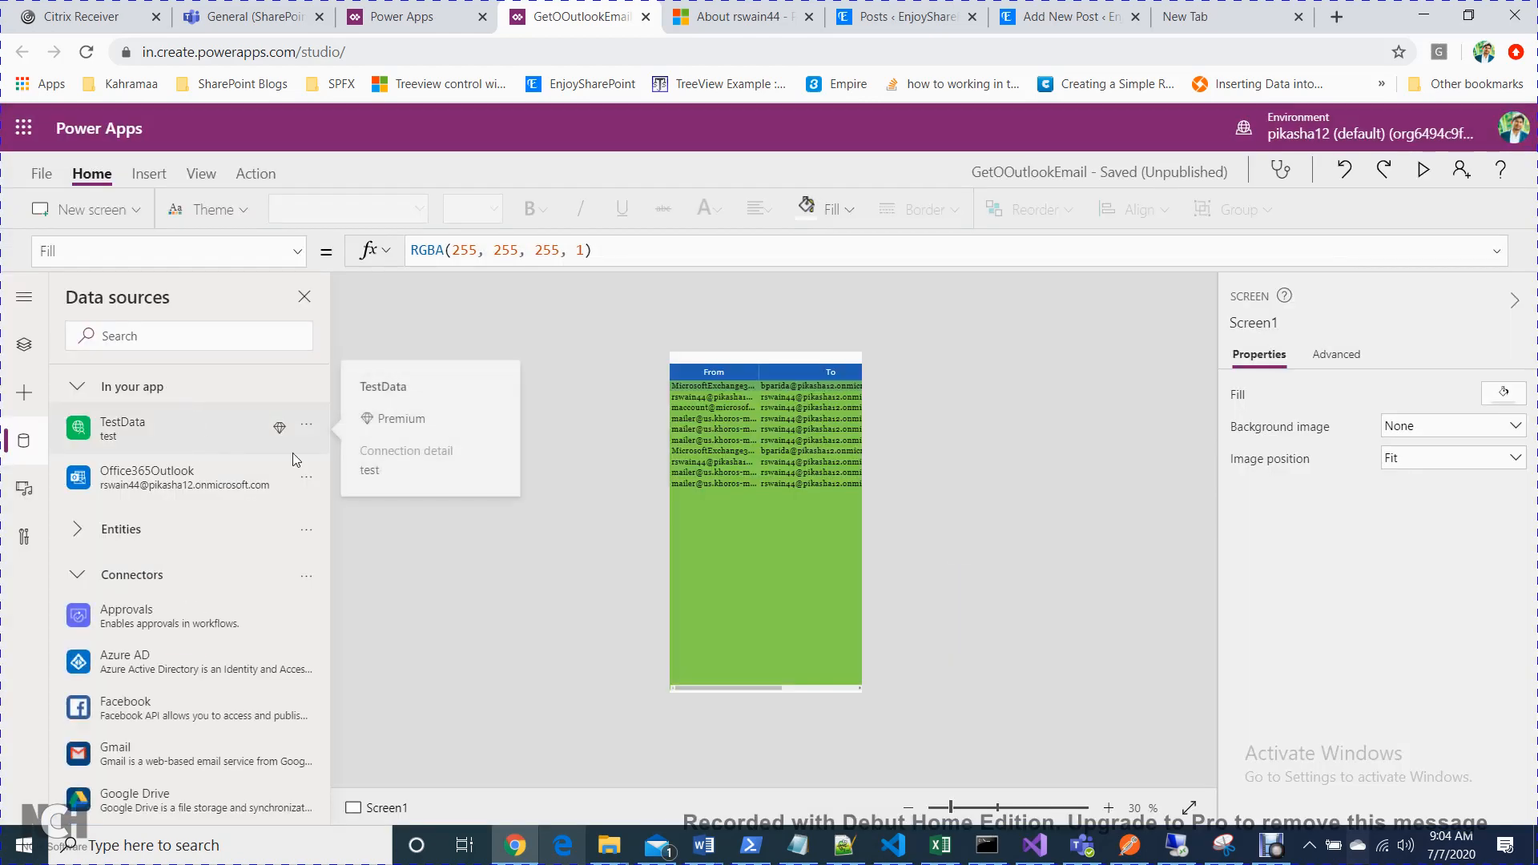
mouse_move(221, 472)
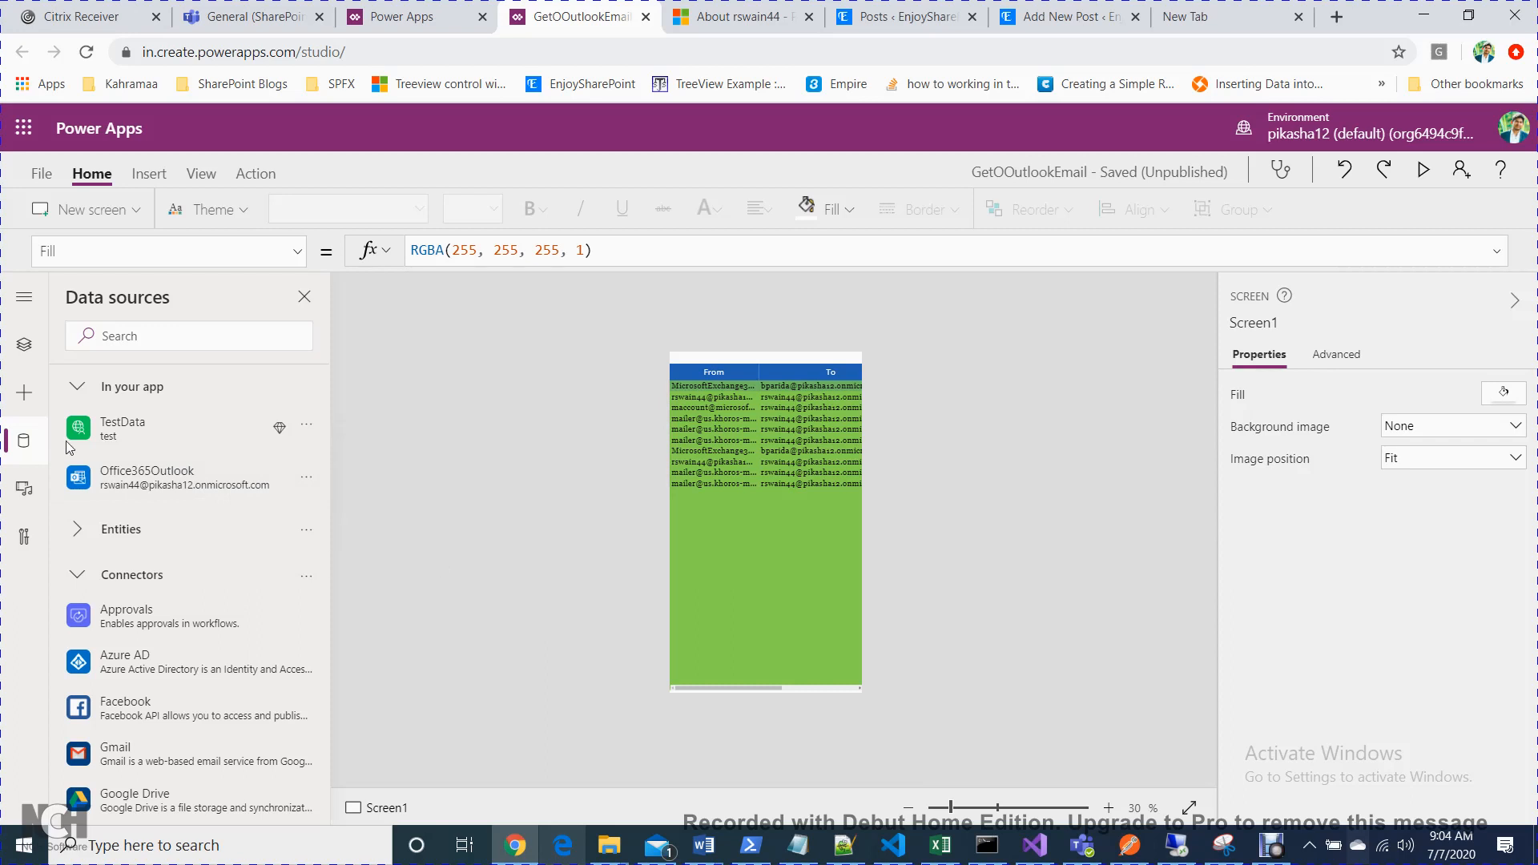
mouse_move(166, 469)
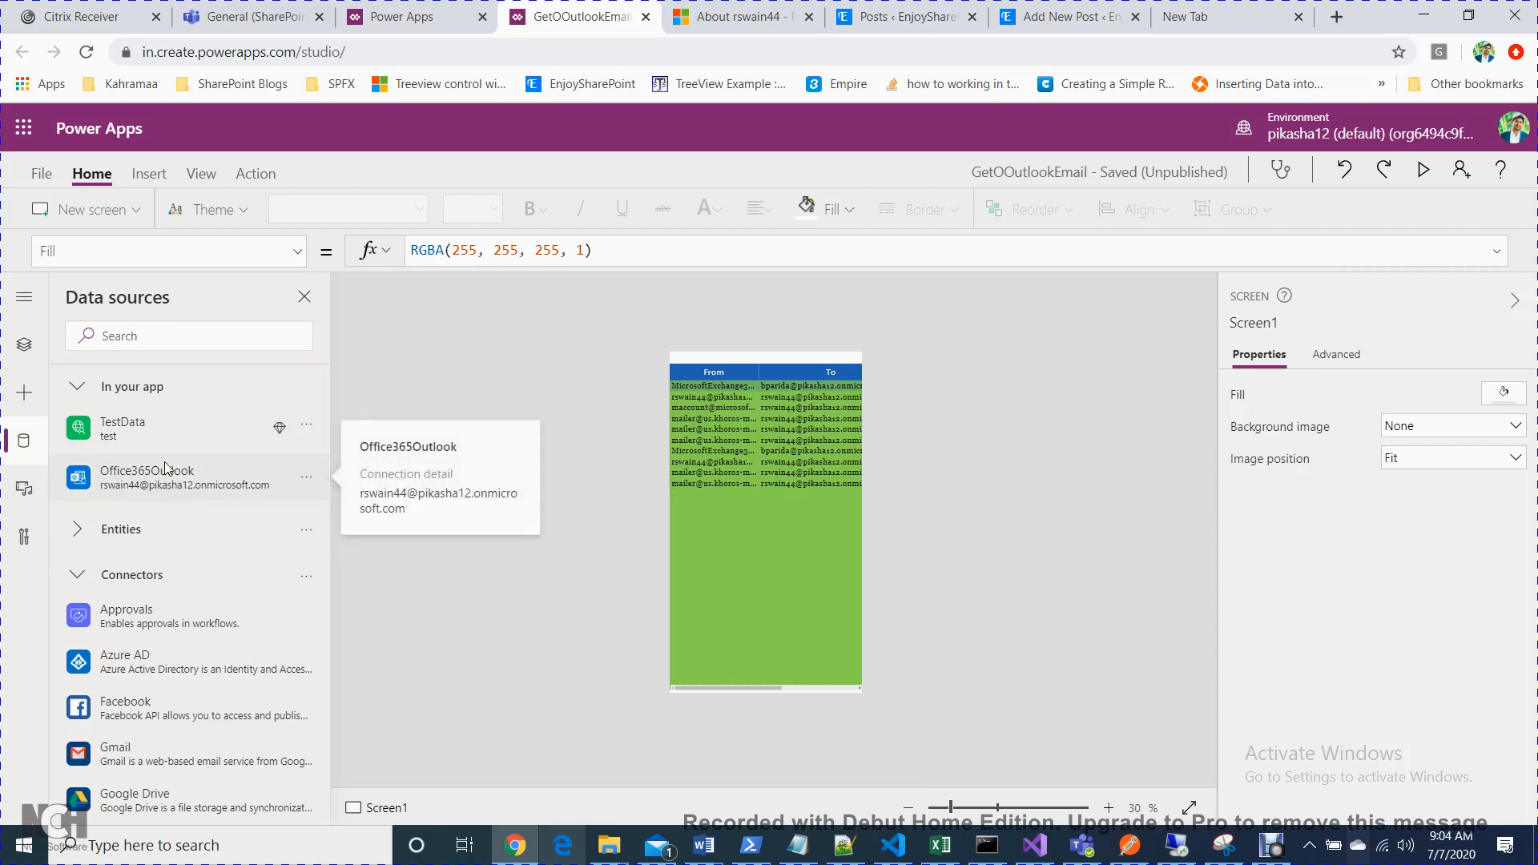
Look at the Data table control among the insertable controls and inspect the existing table's To and From columns
click(149, 174)
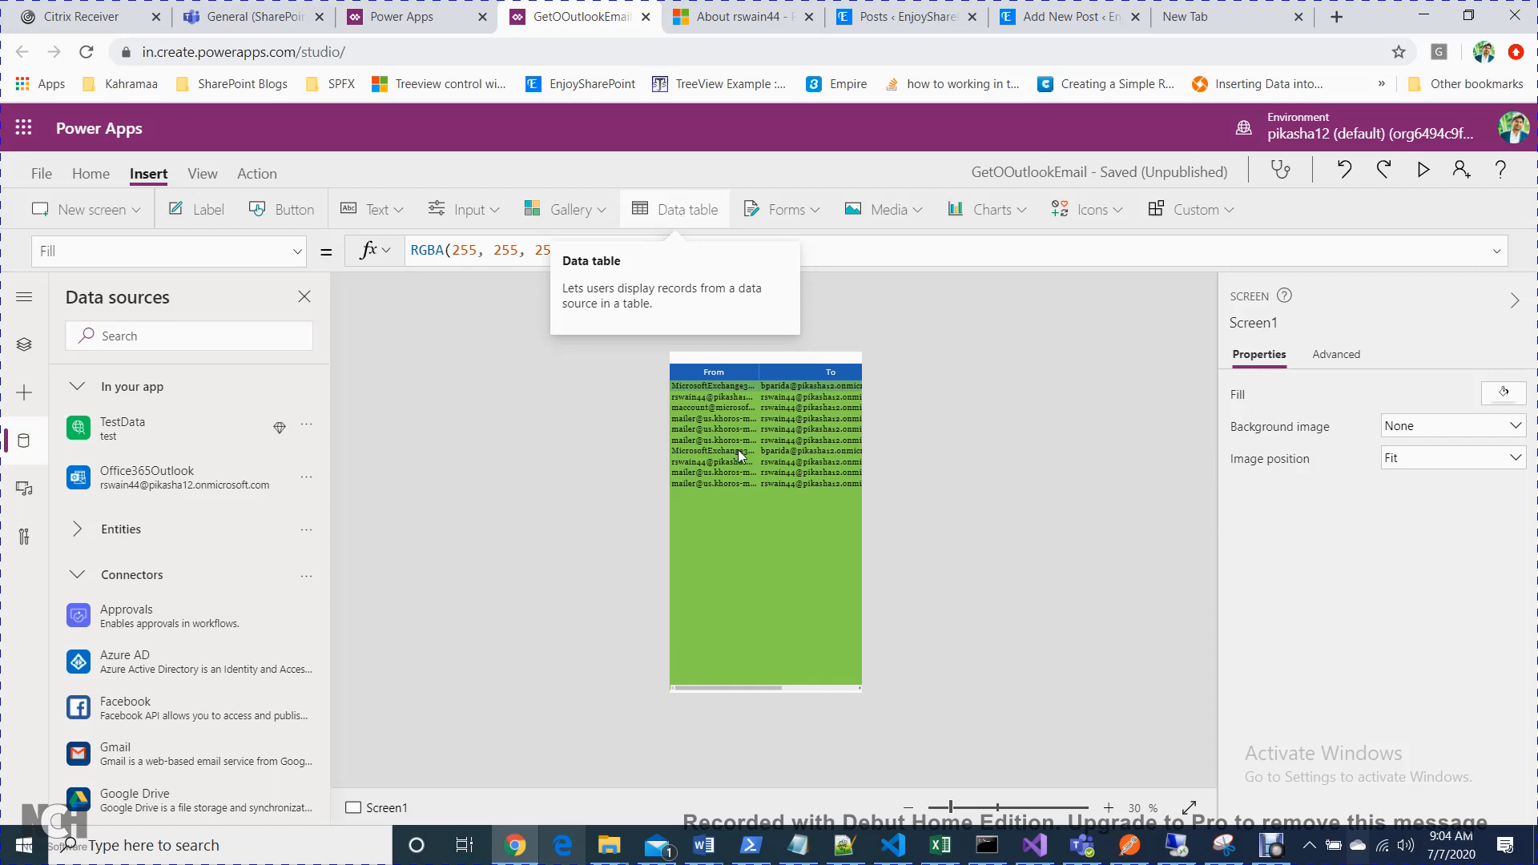
click(819, 548)
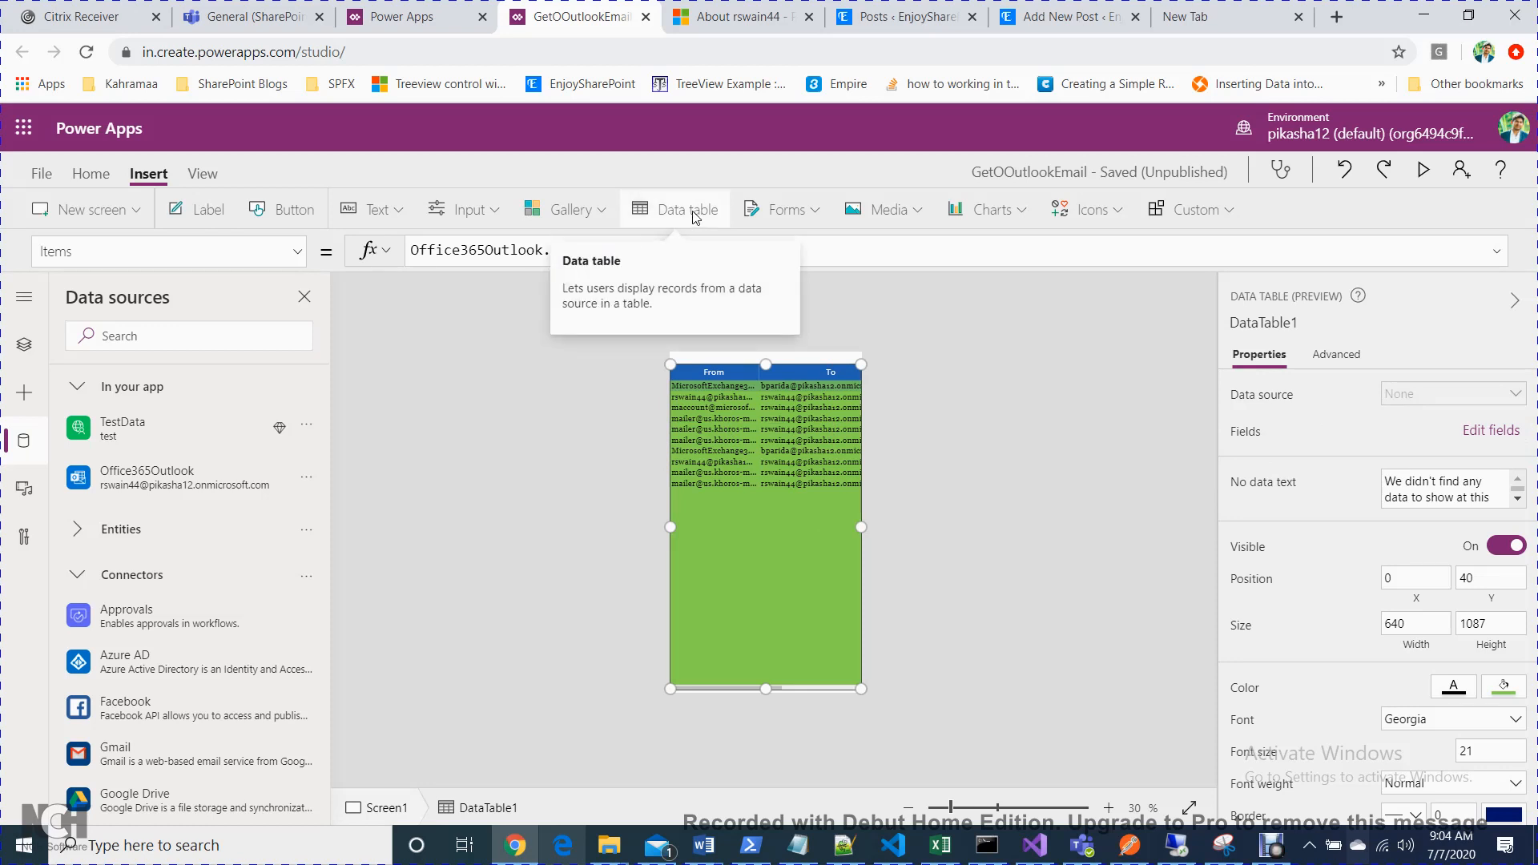
click(932, 488)
click(785, 545)
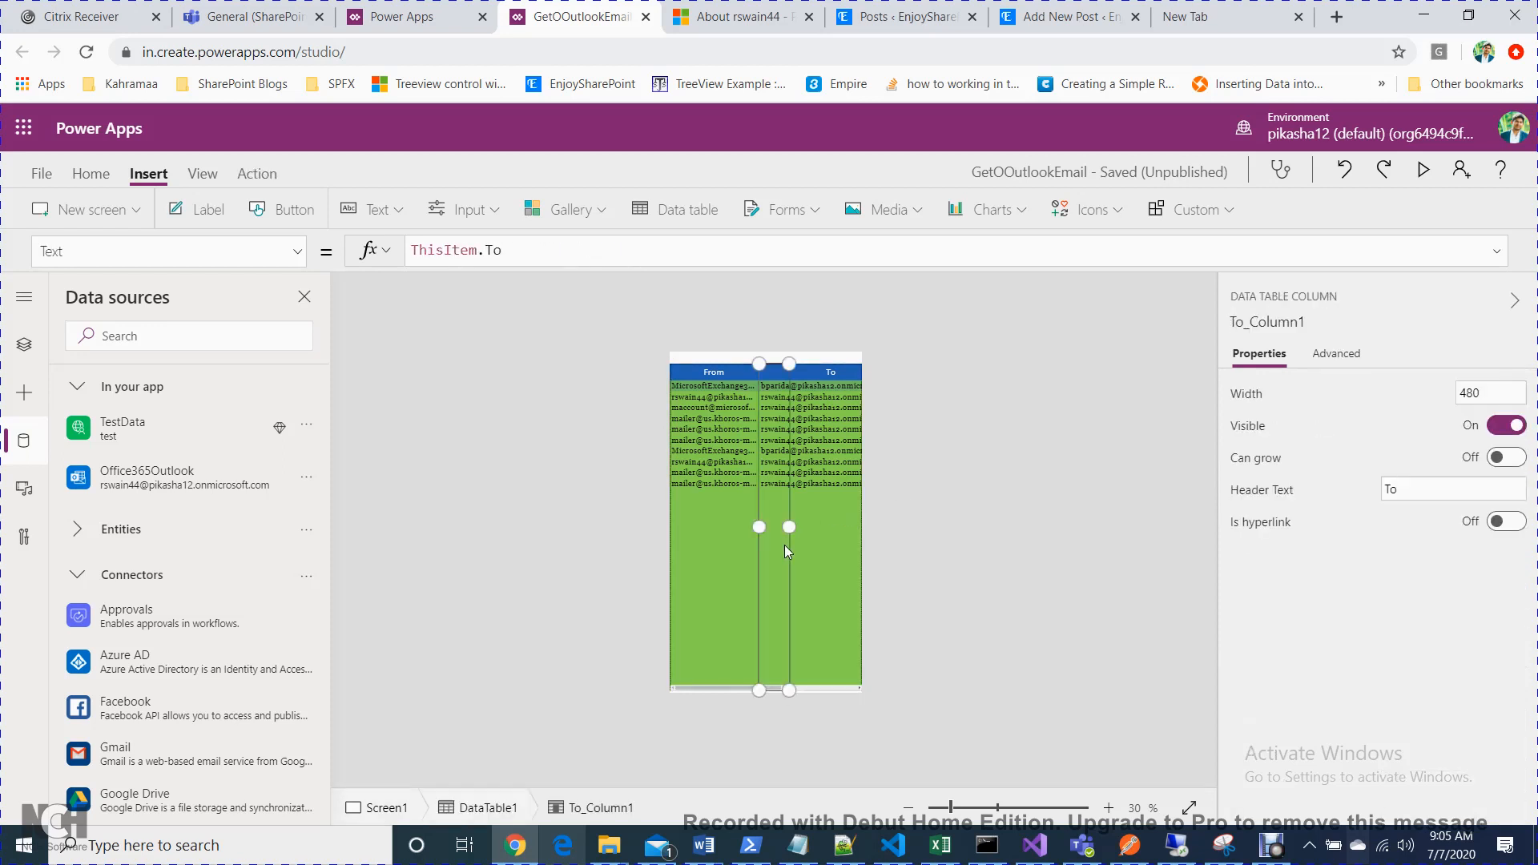
click(686, 676)
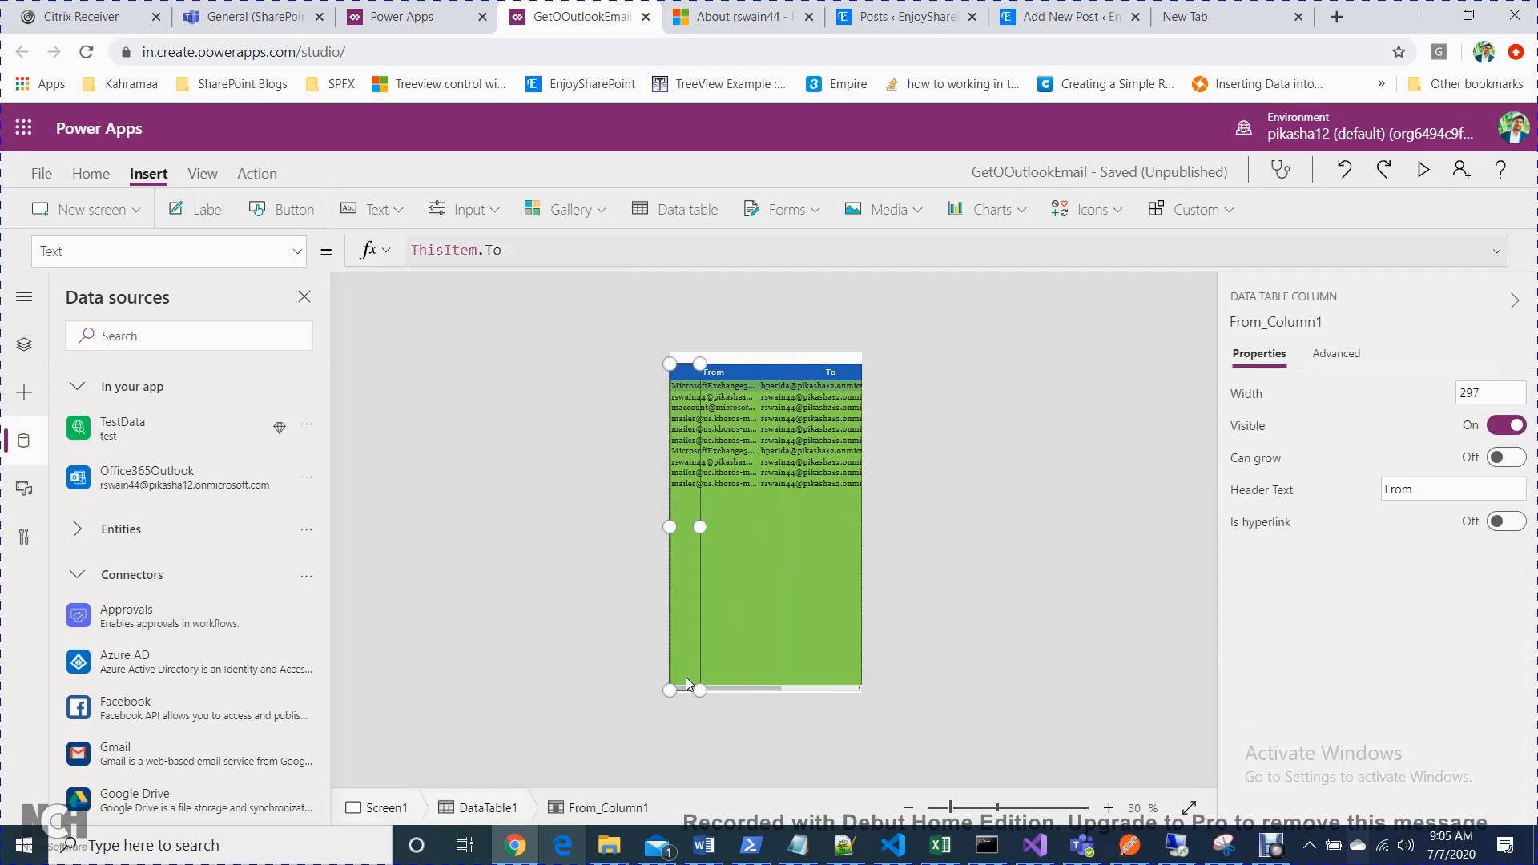
Select the whole data table and examine its Items formula, including the functions suggested for Office365Outlook
click(747, 680)
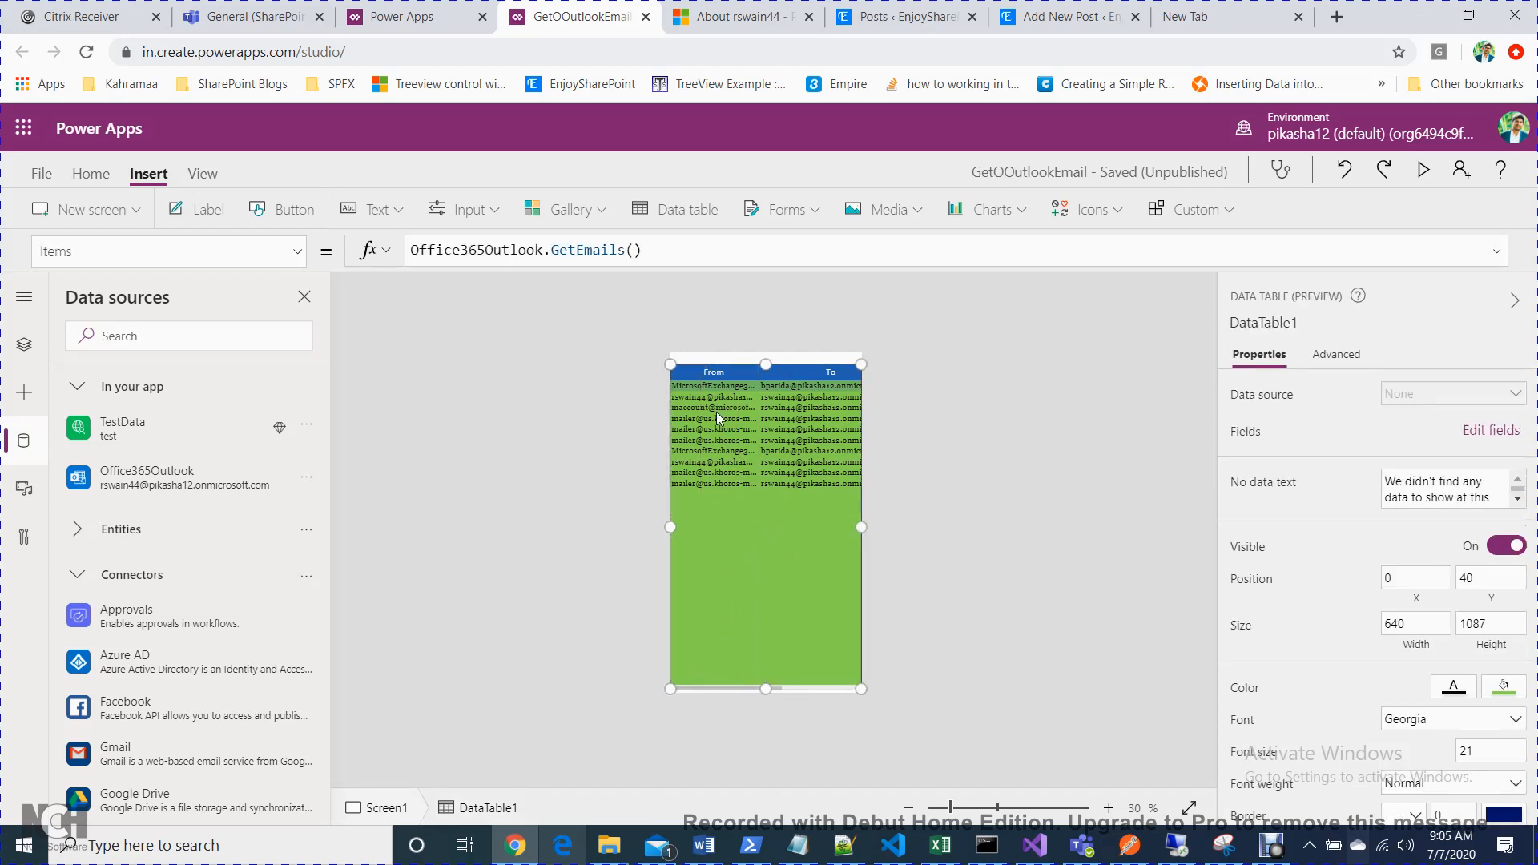
click(1338, 356)
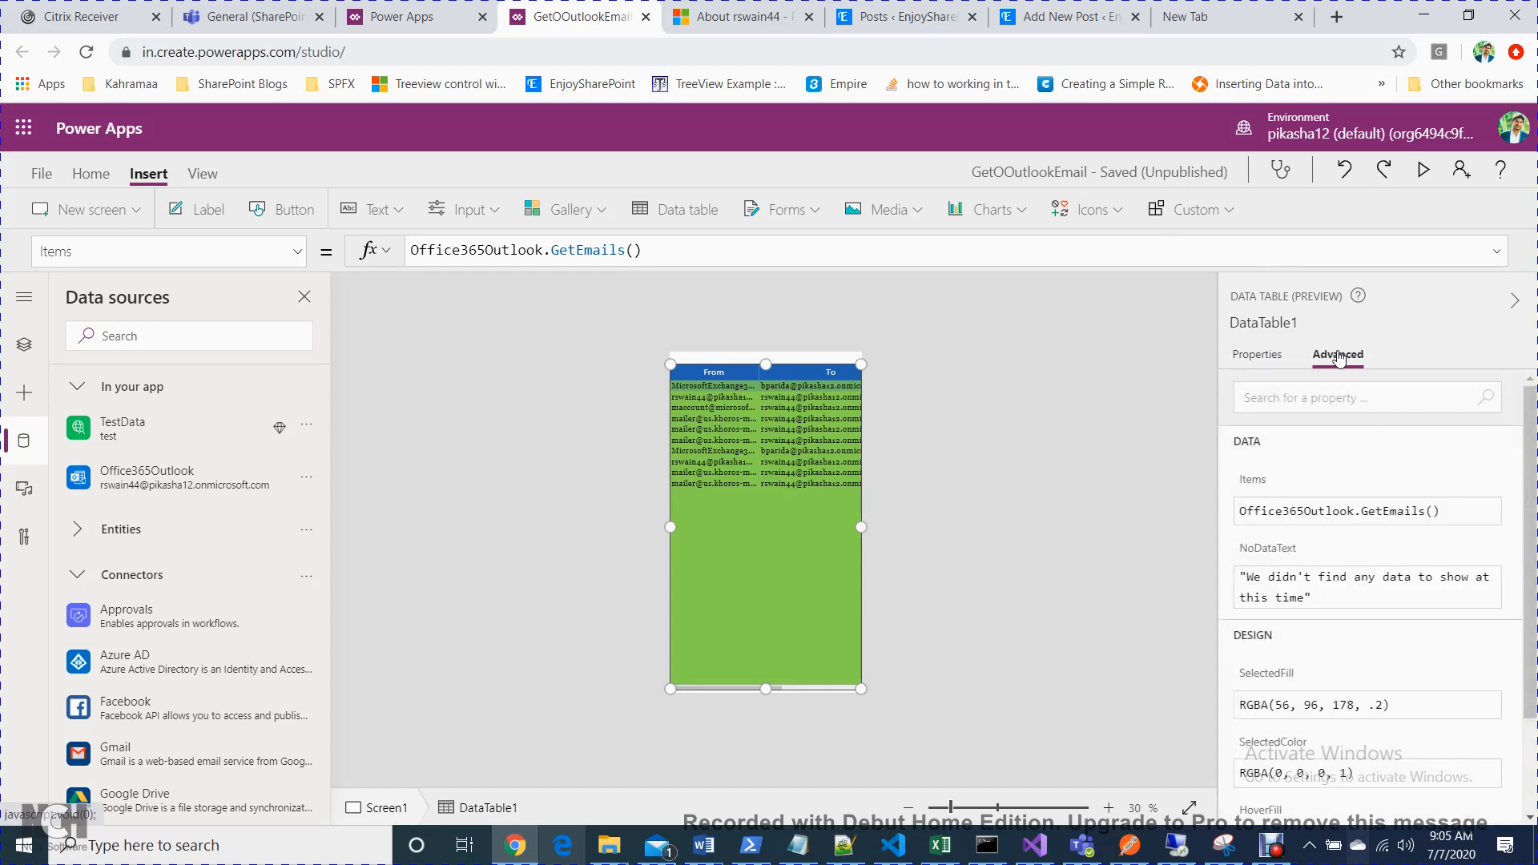
click(1323, 513)
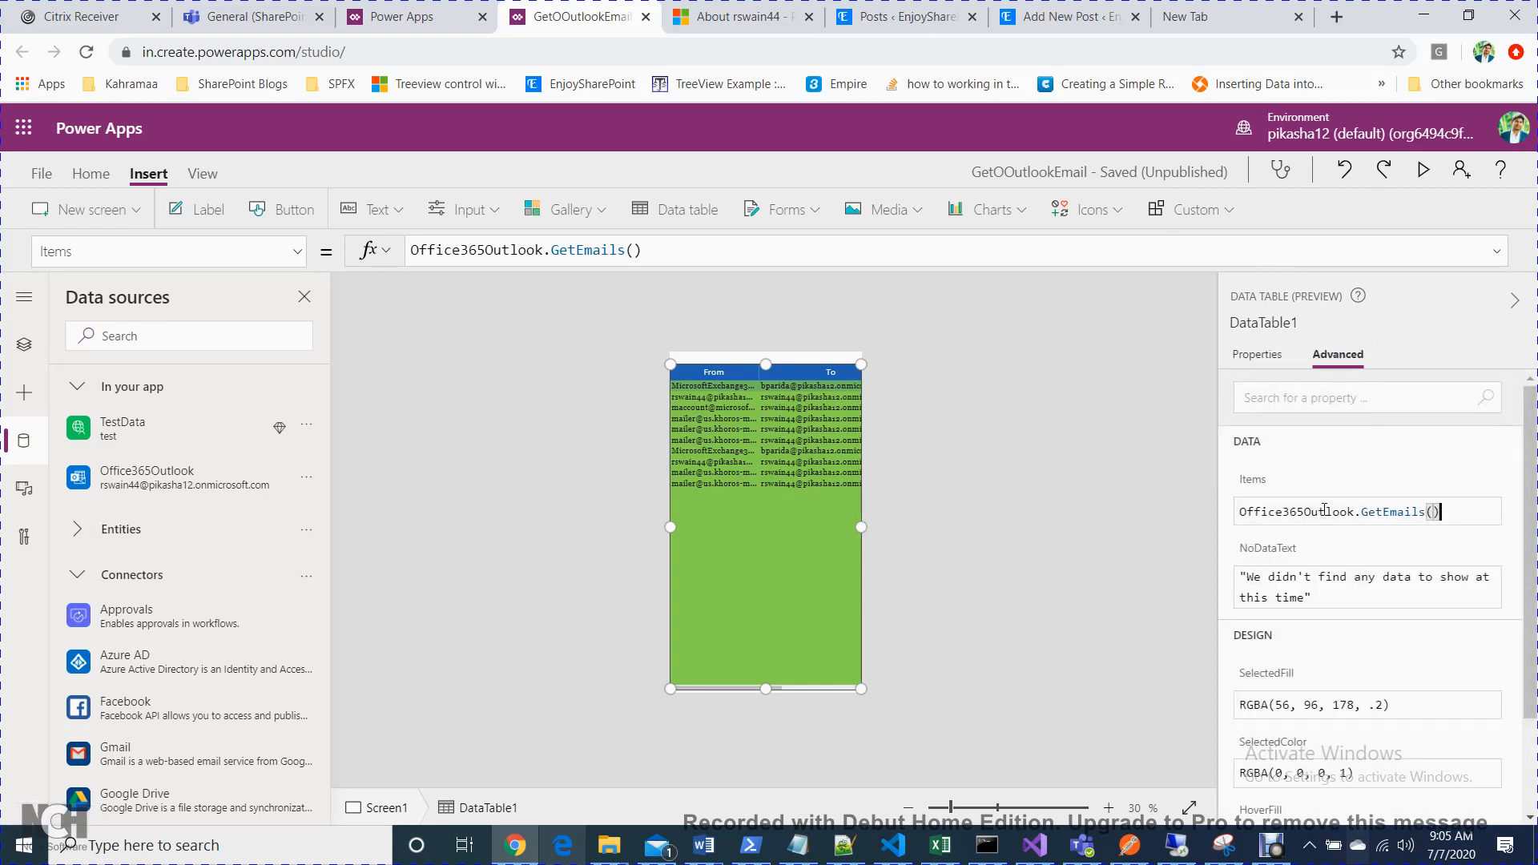
double_click(1326, 510)
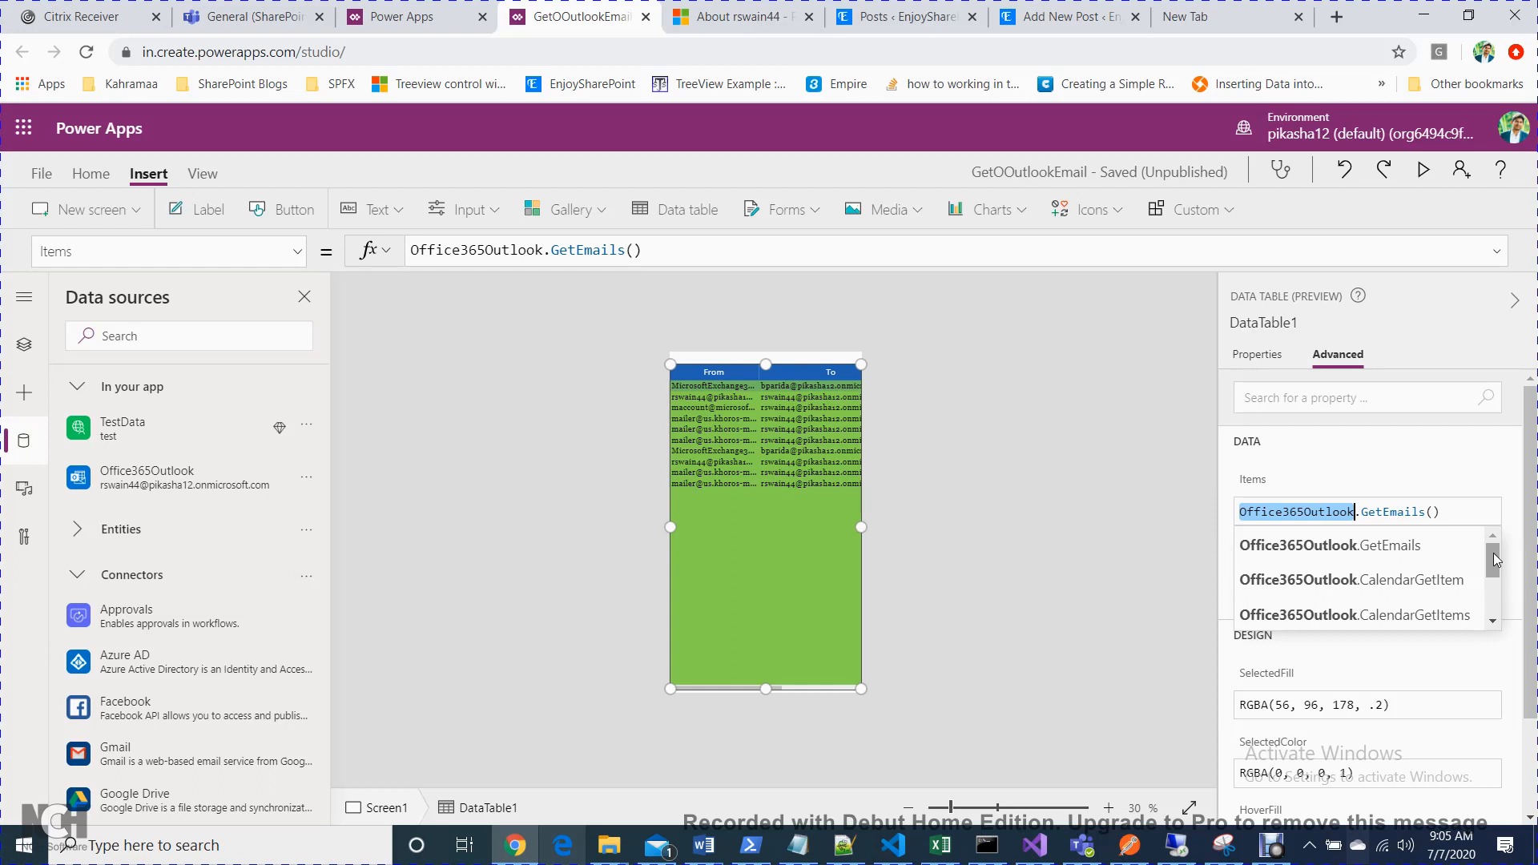
click(1443, 559)
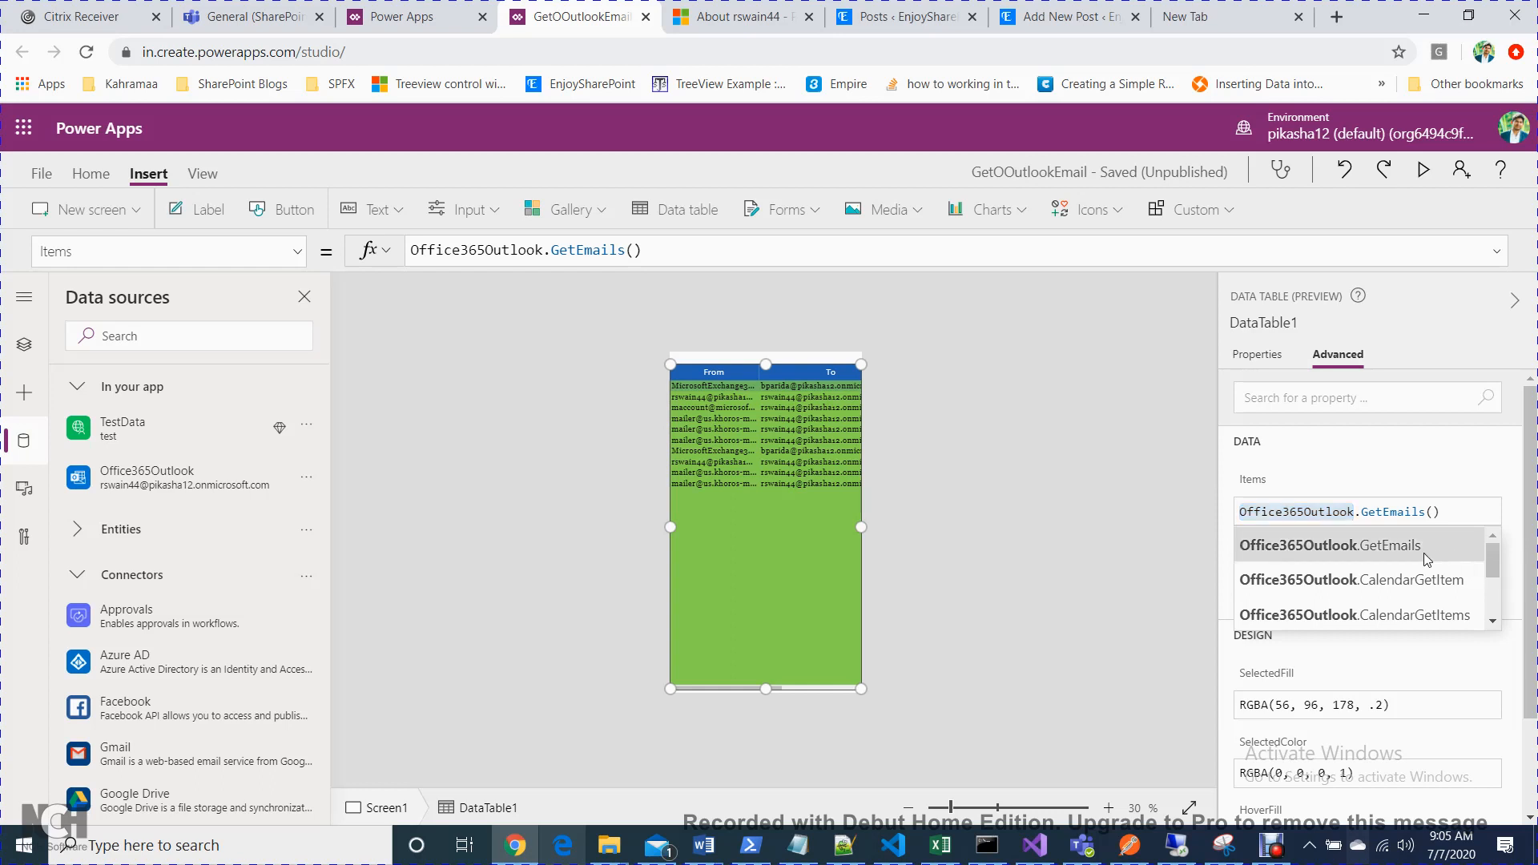
click(1473, 515)
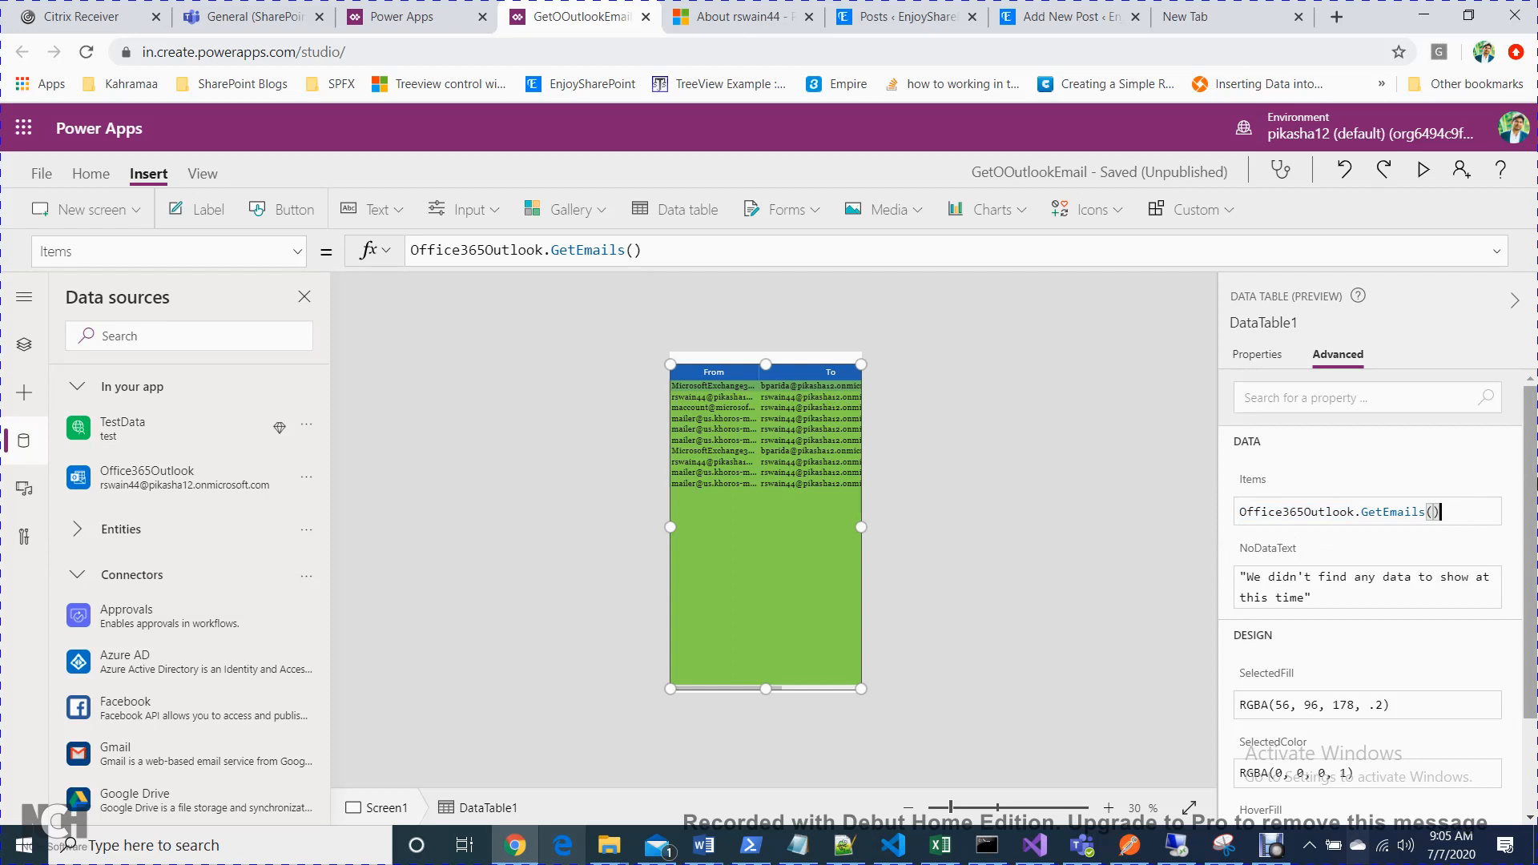
click(815, 598)
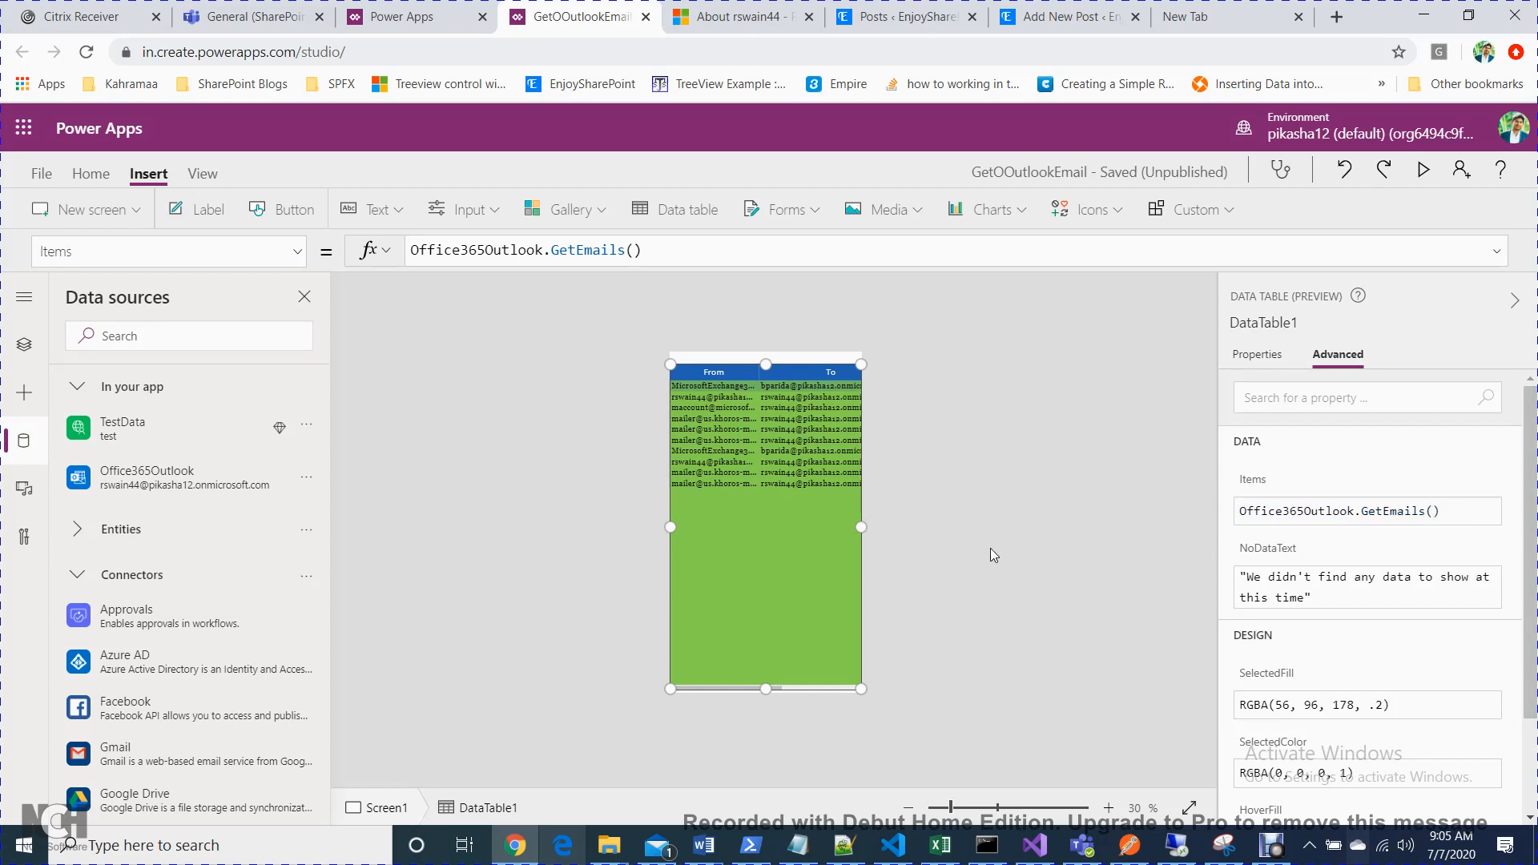
click(991, 550)
click(800, 602)
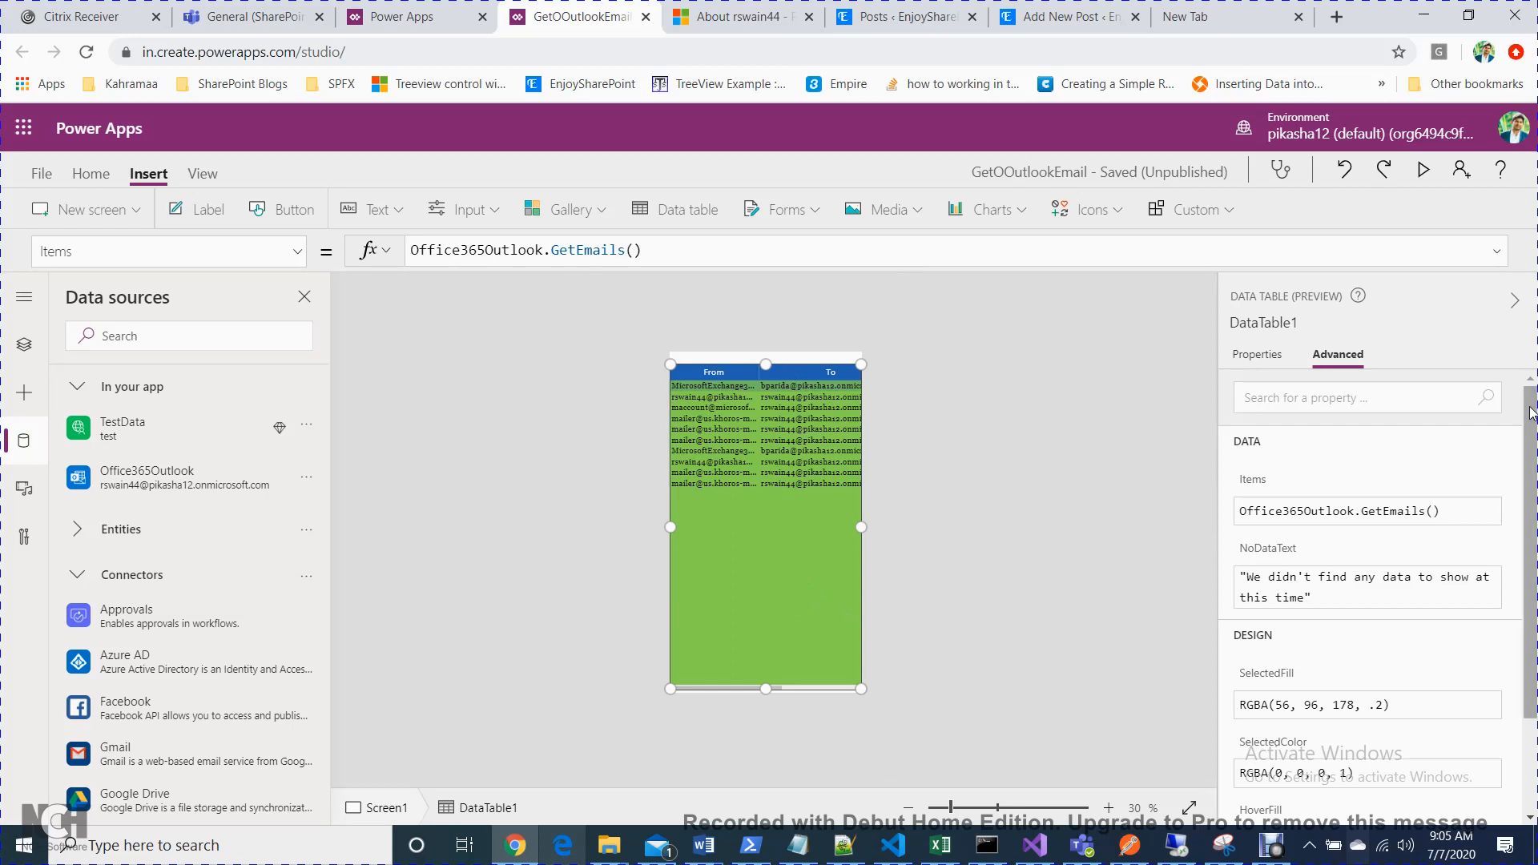
Expand and review the data table's additional advanced properties, and return to its general properties
scroll(1532, 412, down, 2)
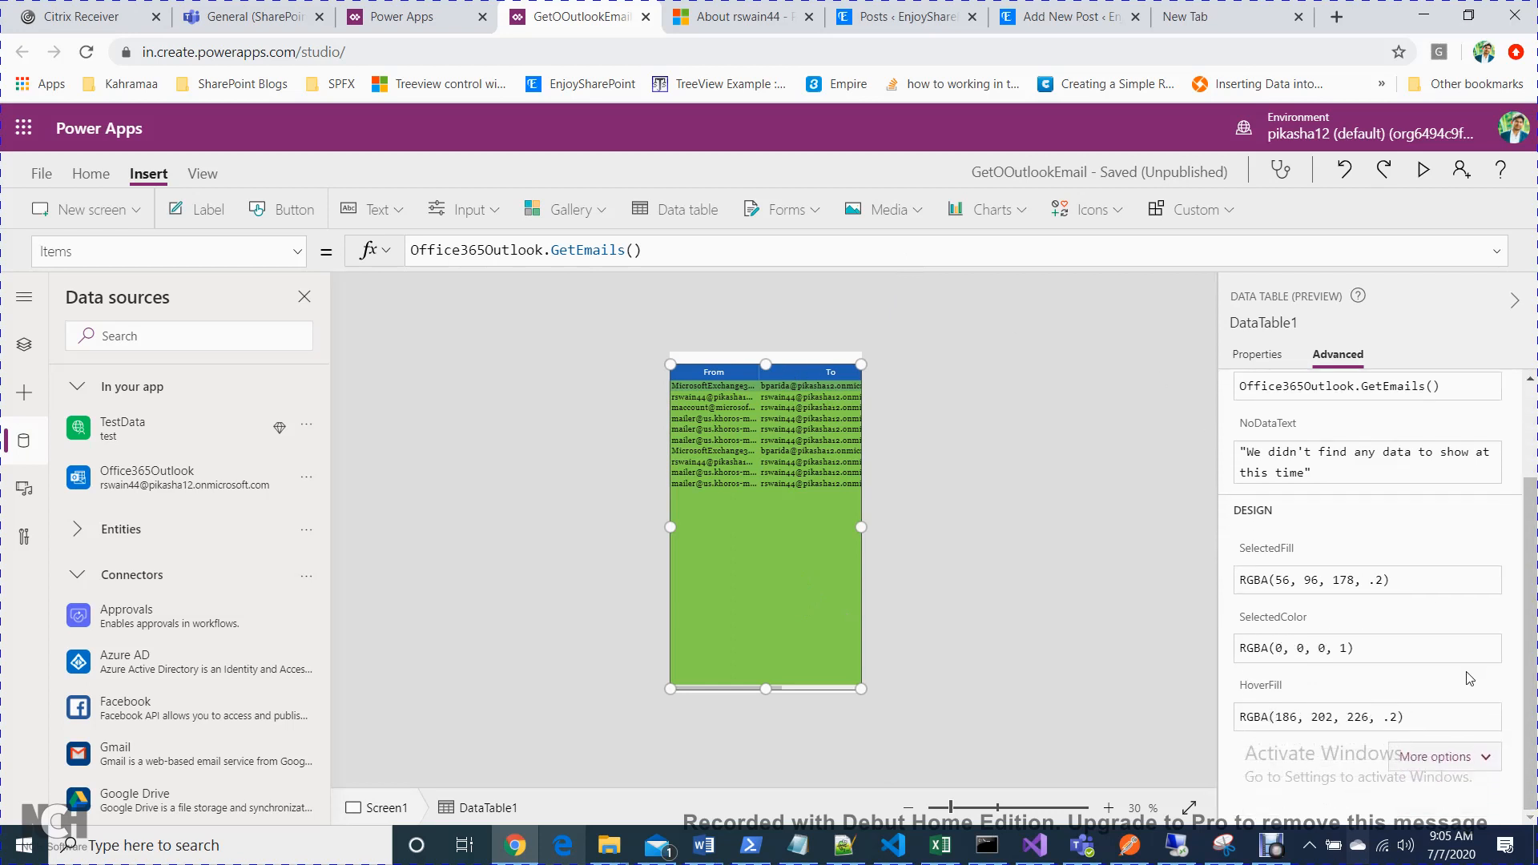
click(1445, 760)
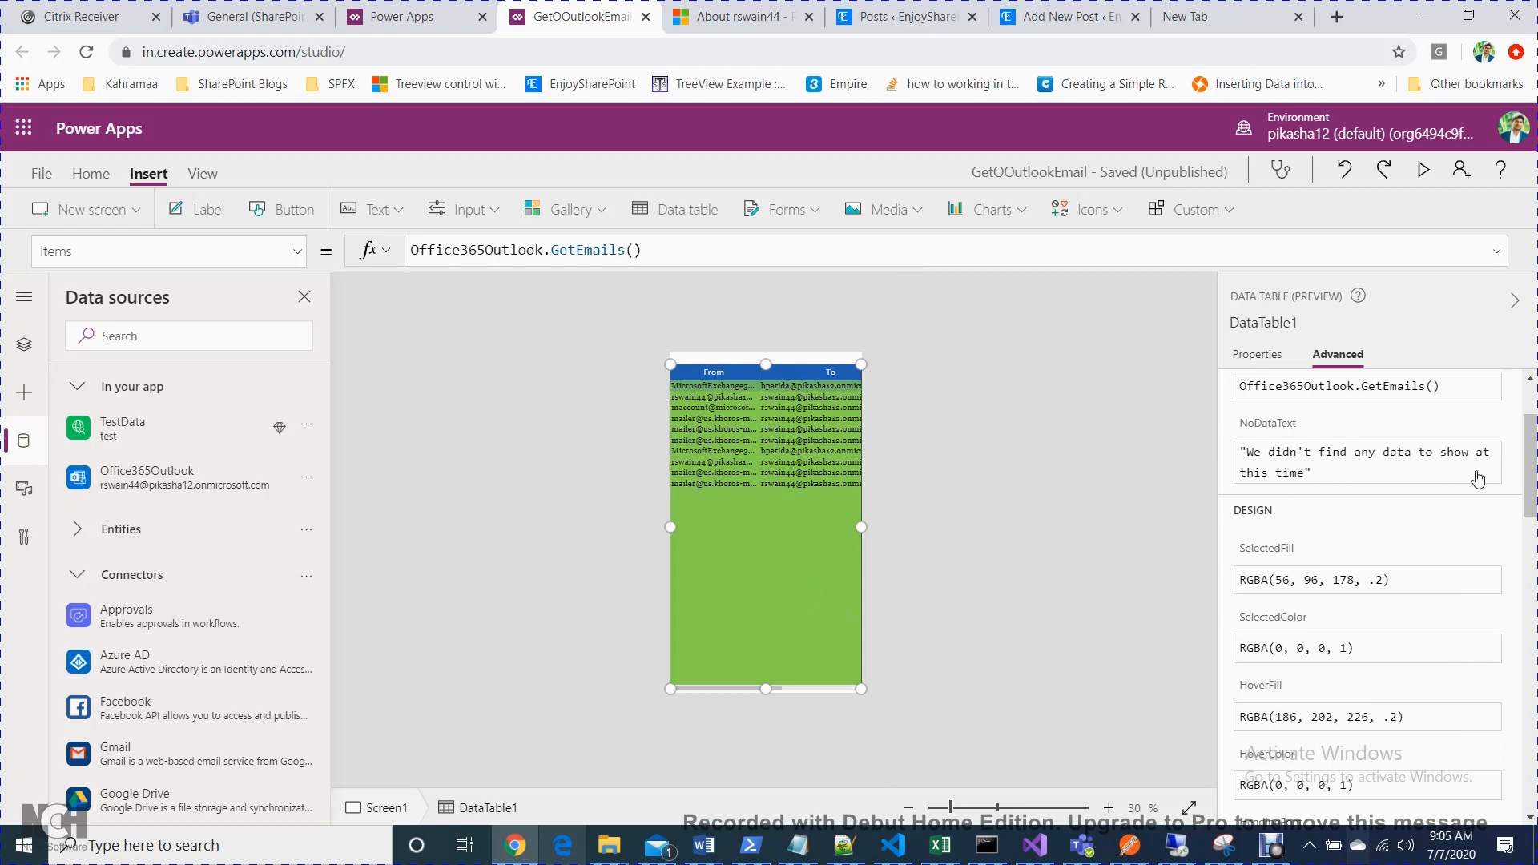
drag(1534, 471, 1459, 405)
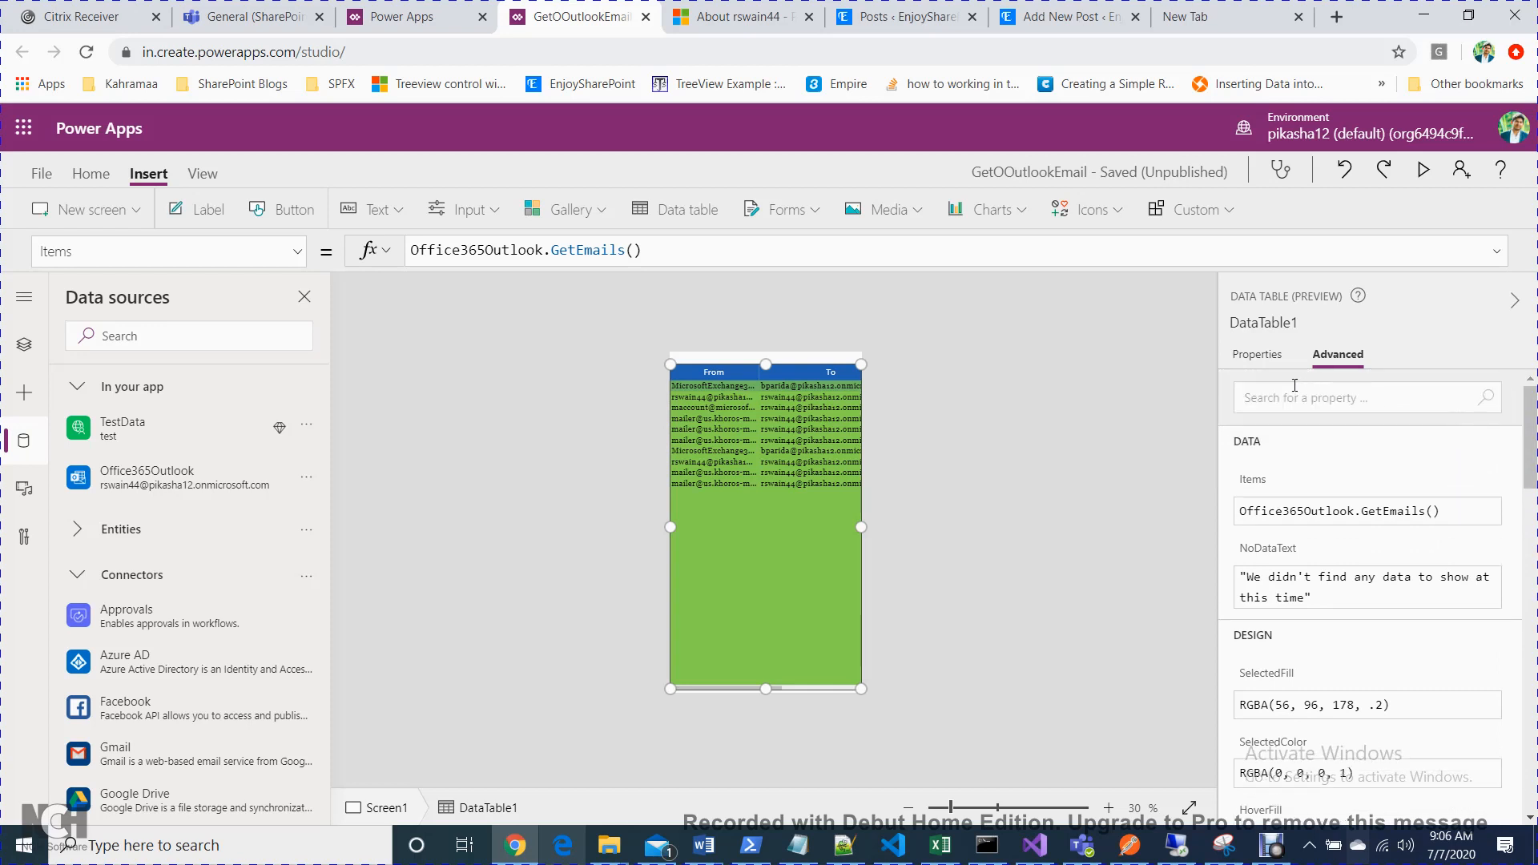
click(1260, 355)
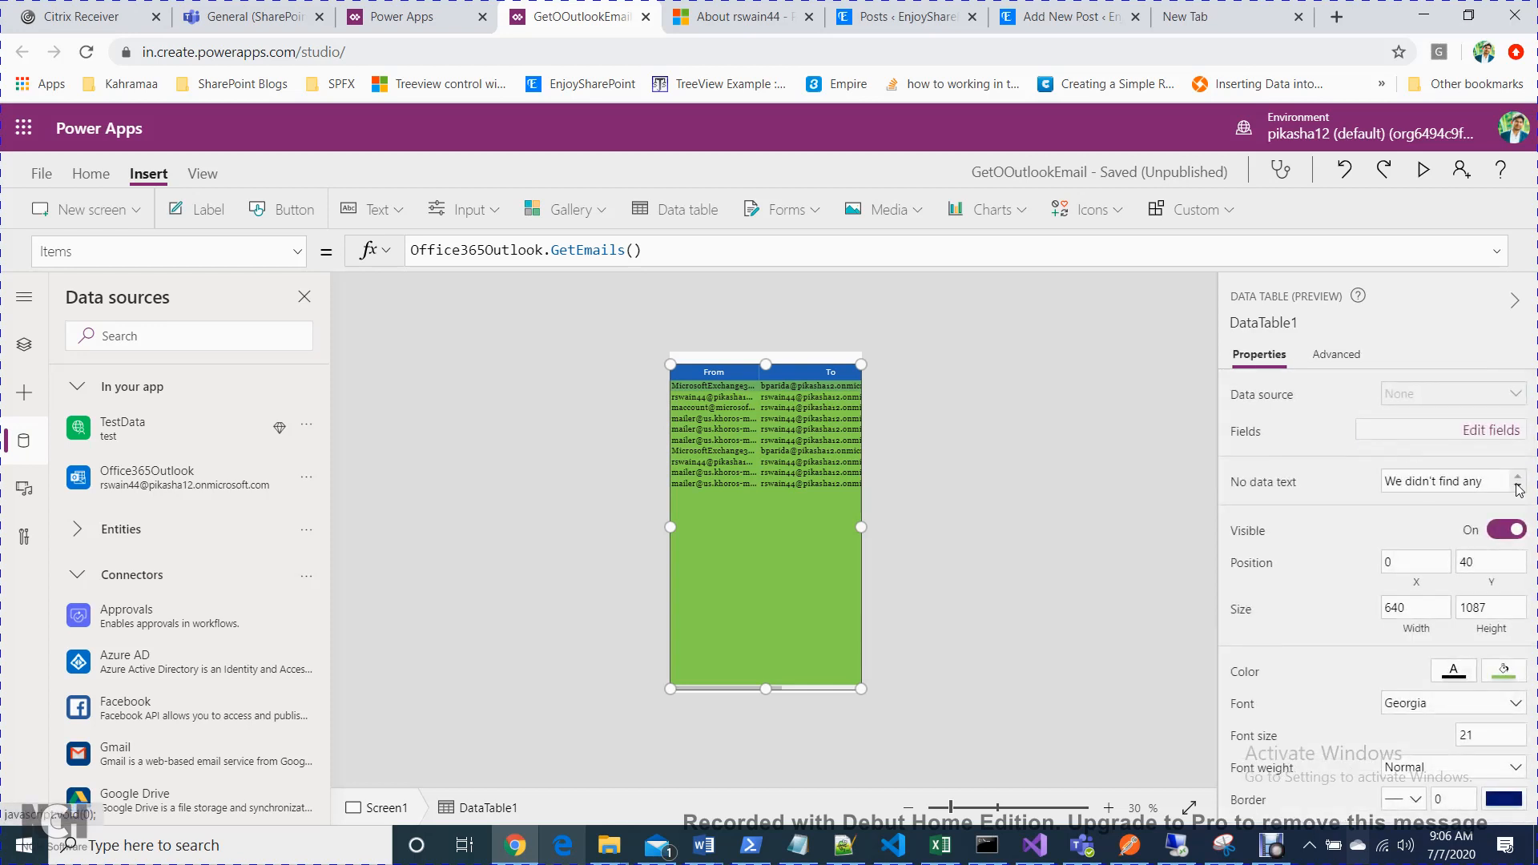
Review the data table's field list and the additional email fields available to add, and leave the fields as they are
click(1492, 432)
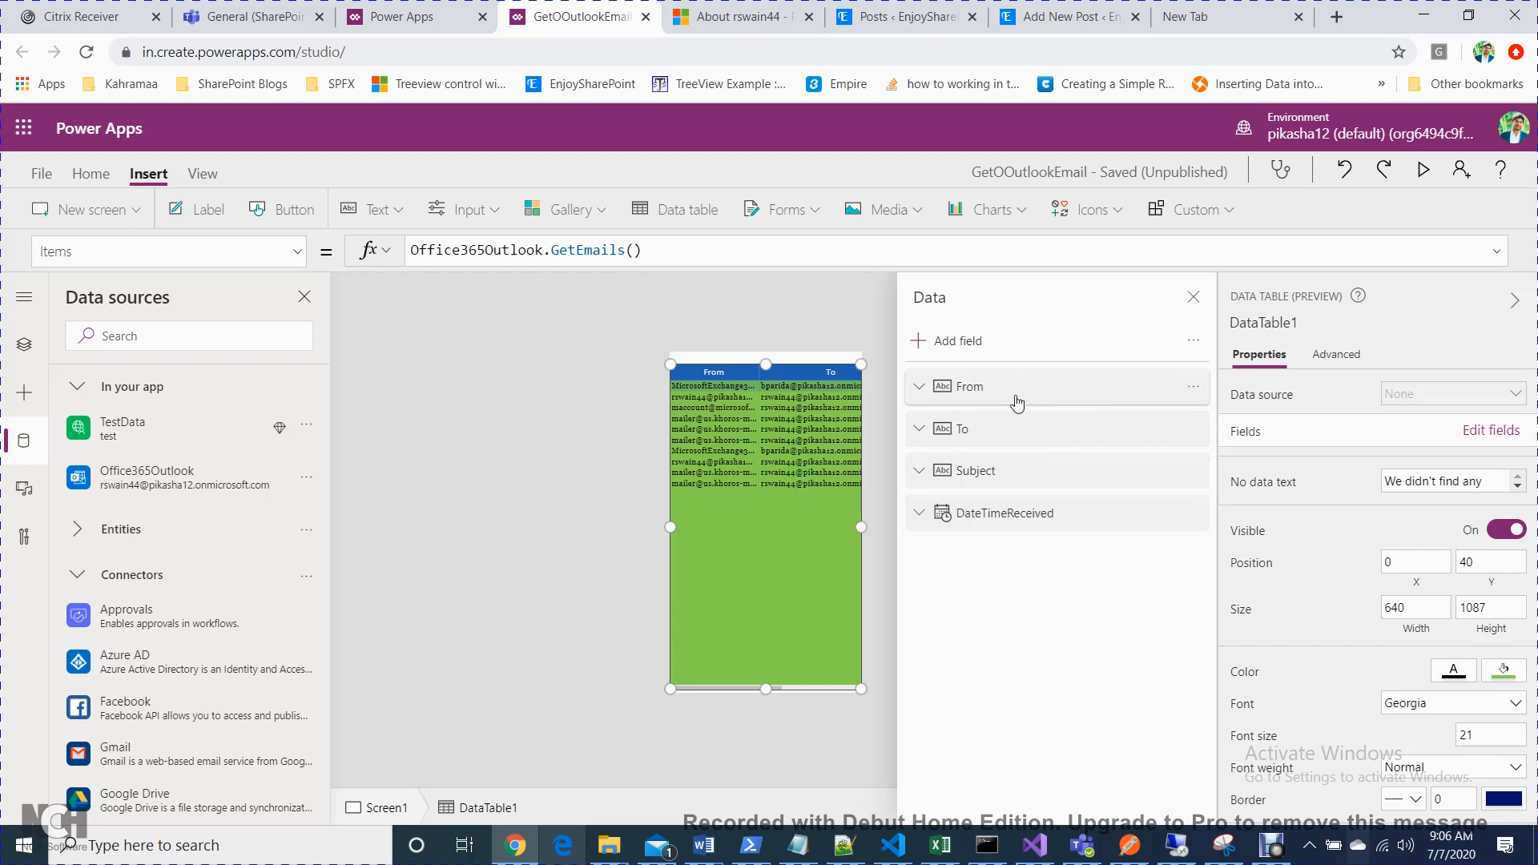
click(928, 353)
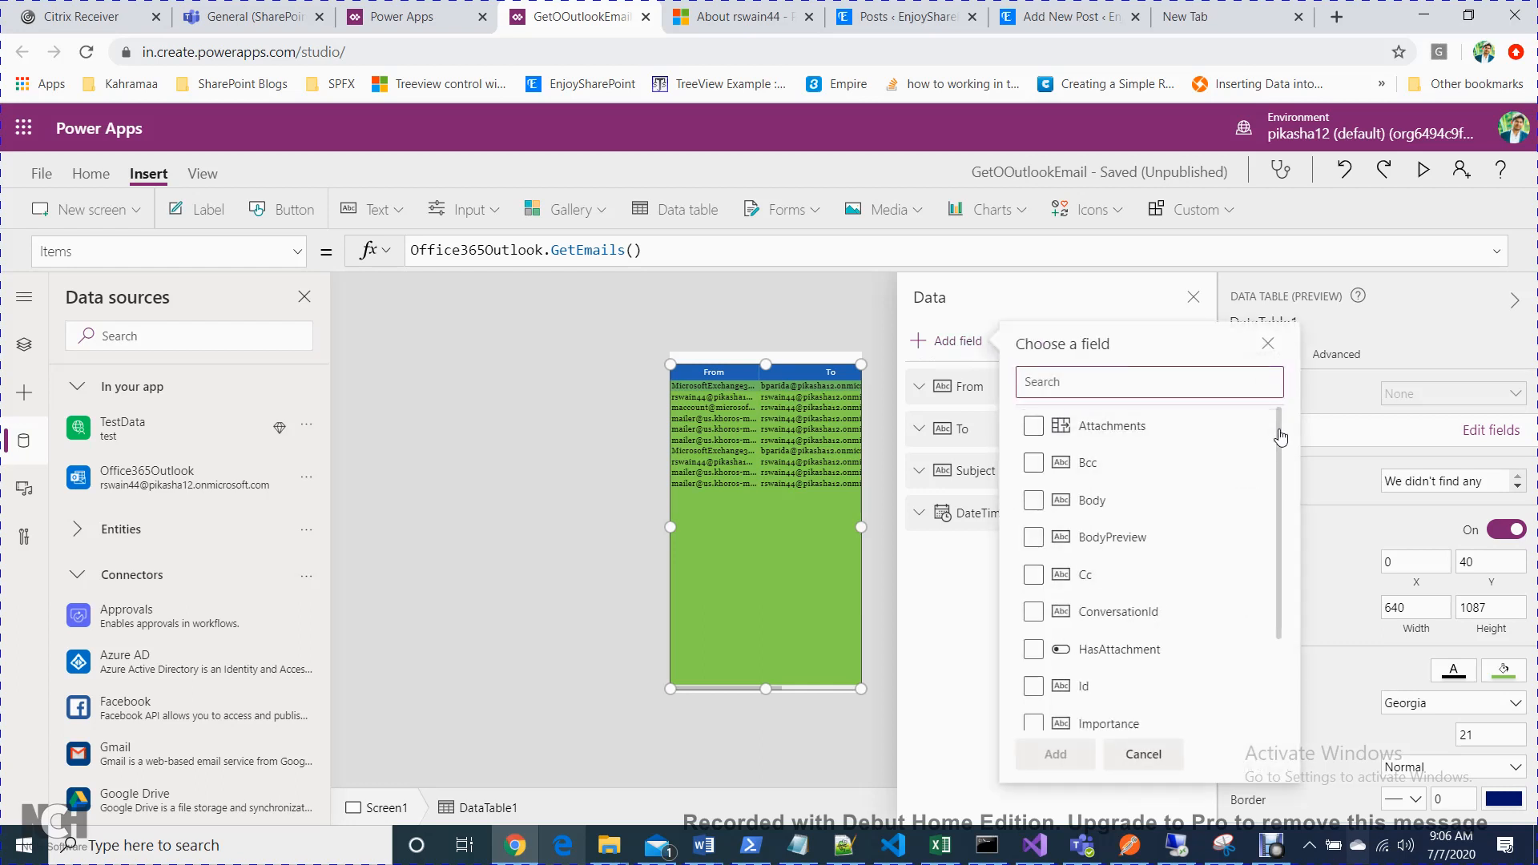
scroll(1281, 436, down, 5)
click(1303, 644)
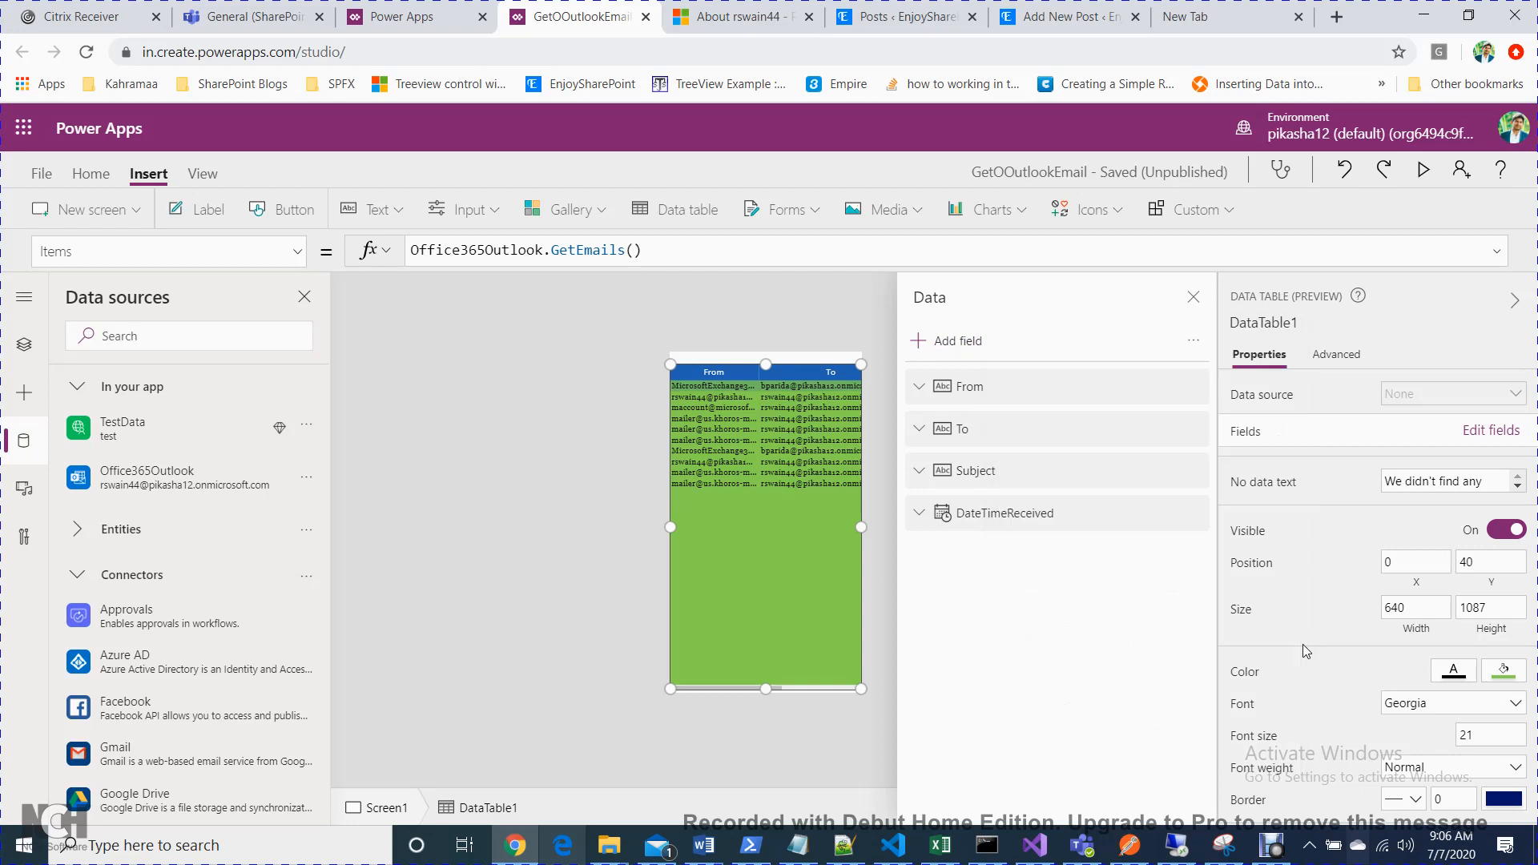
click(975, 344)
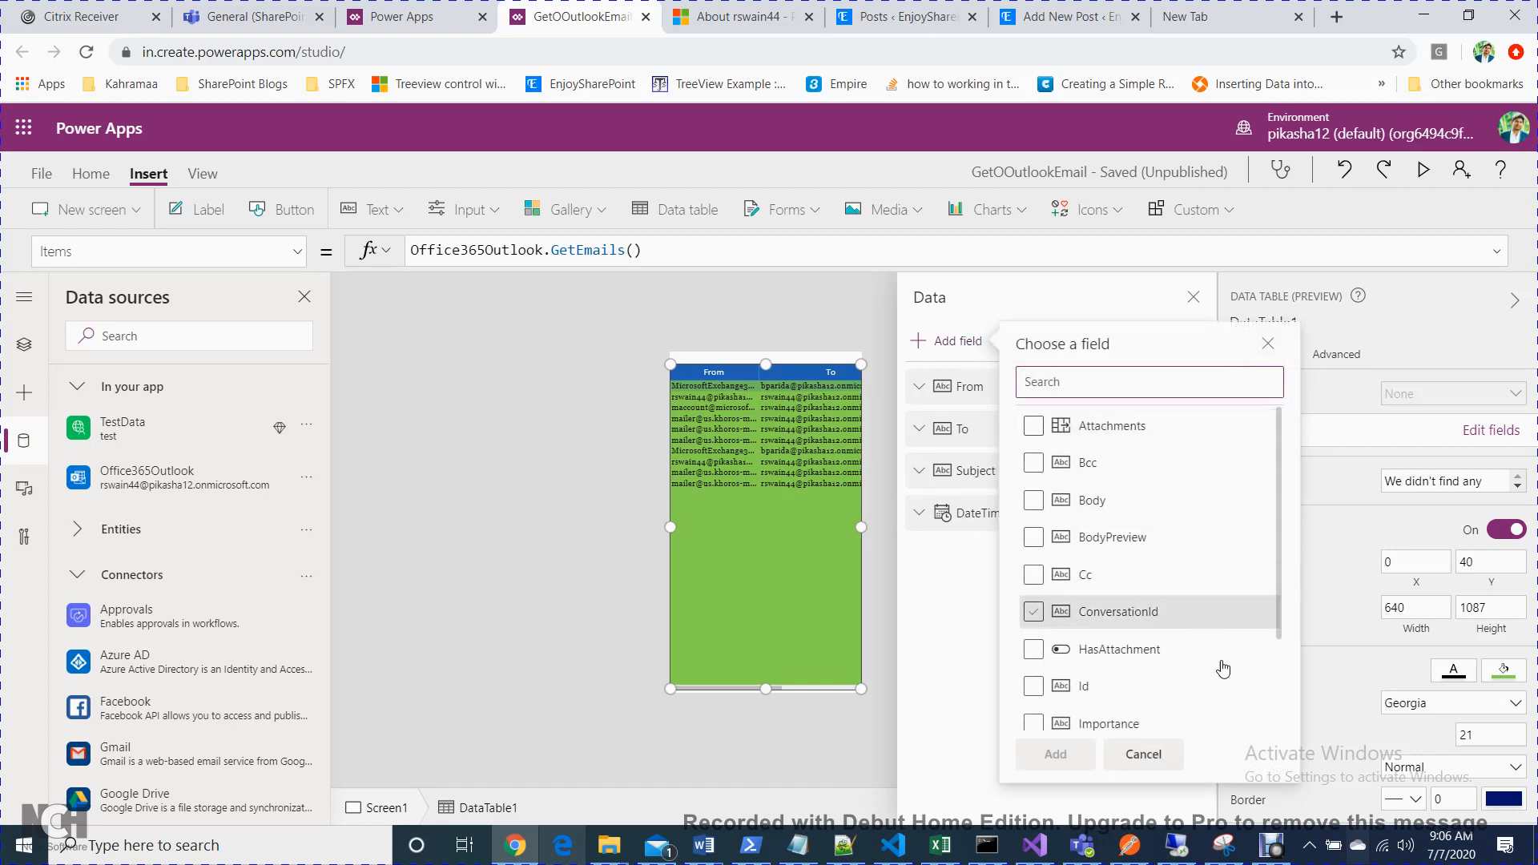
scroll(1279, 671, down, 2)
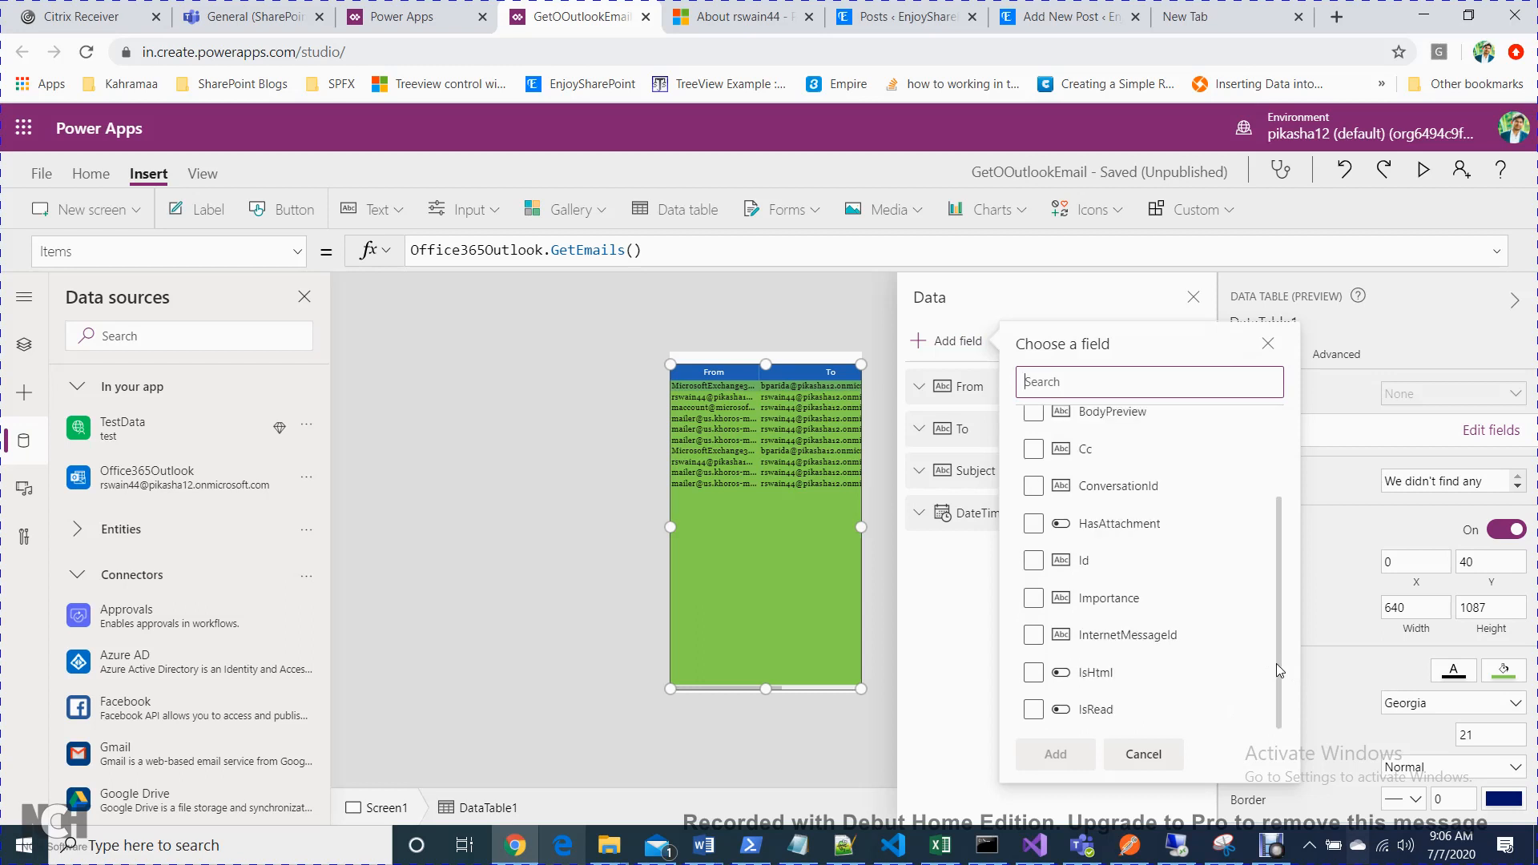
click(1146, 756)
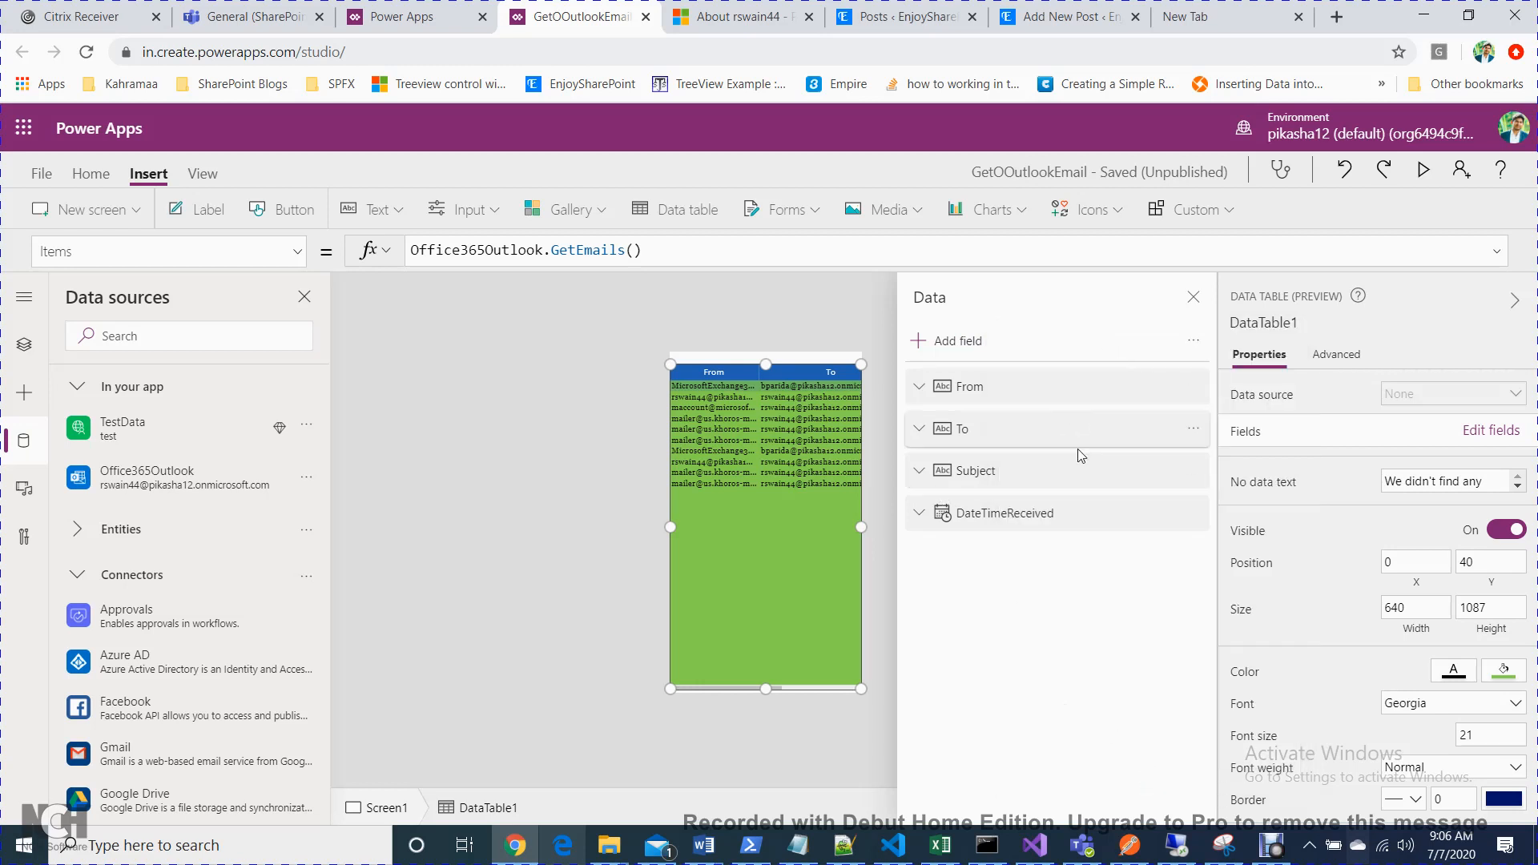
click(1192, 299)
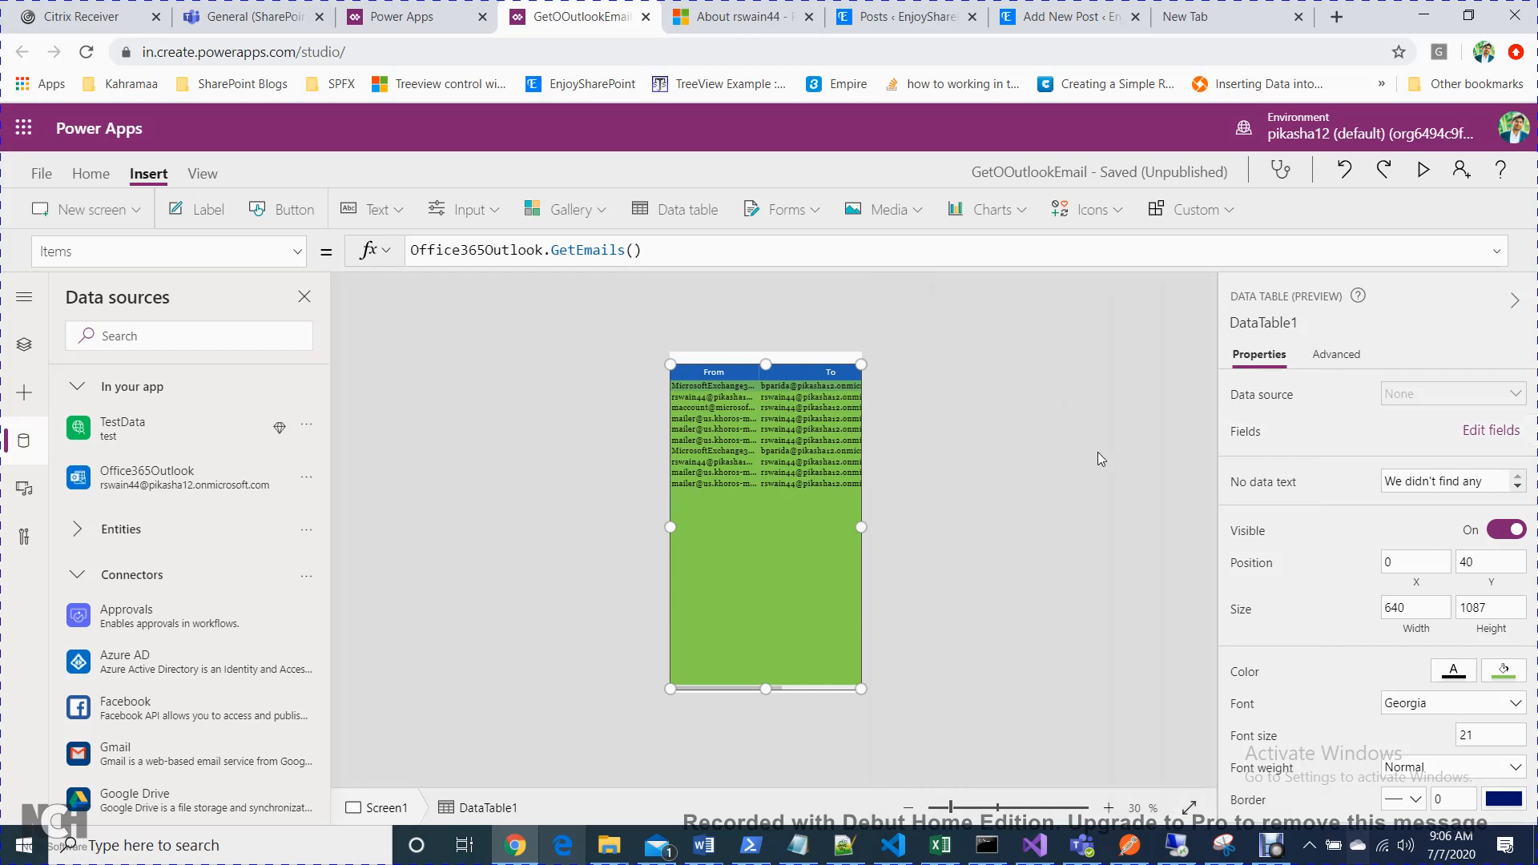
Preview the app, examine the email table from the From column across to Subject and DateTimeReceived, and exit the preview
click(1098, 452)
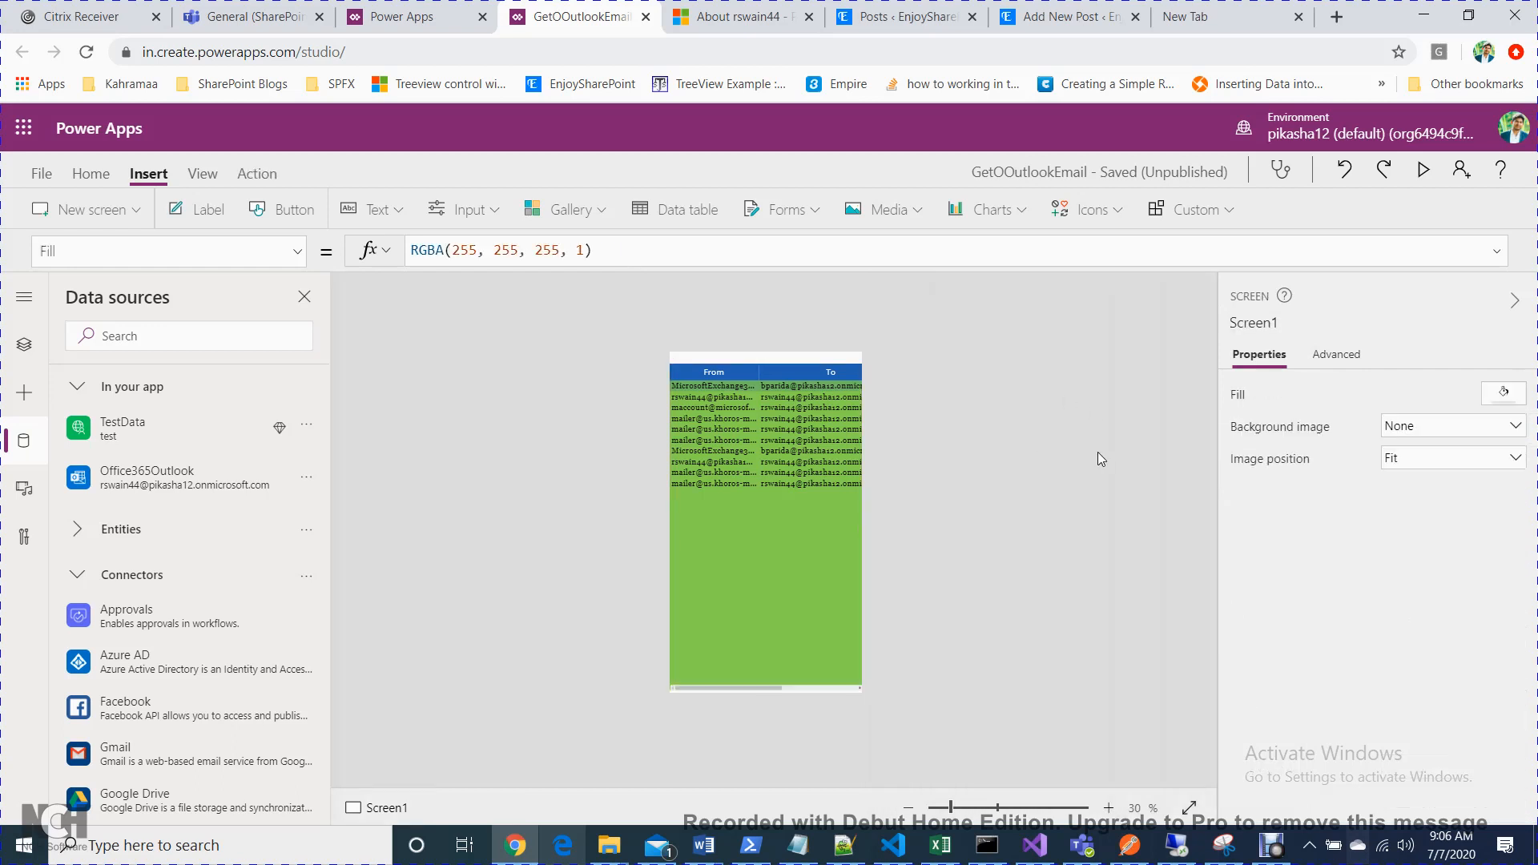
click(811, 446)
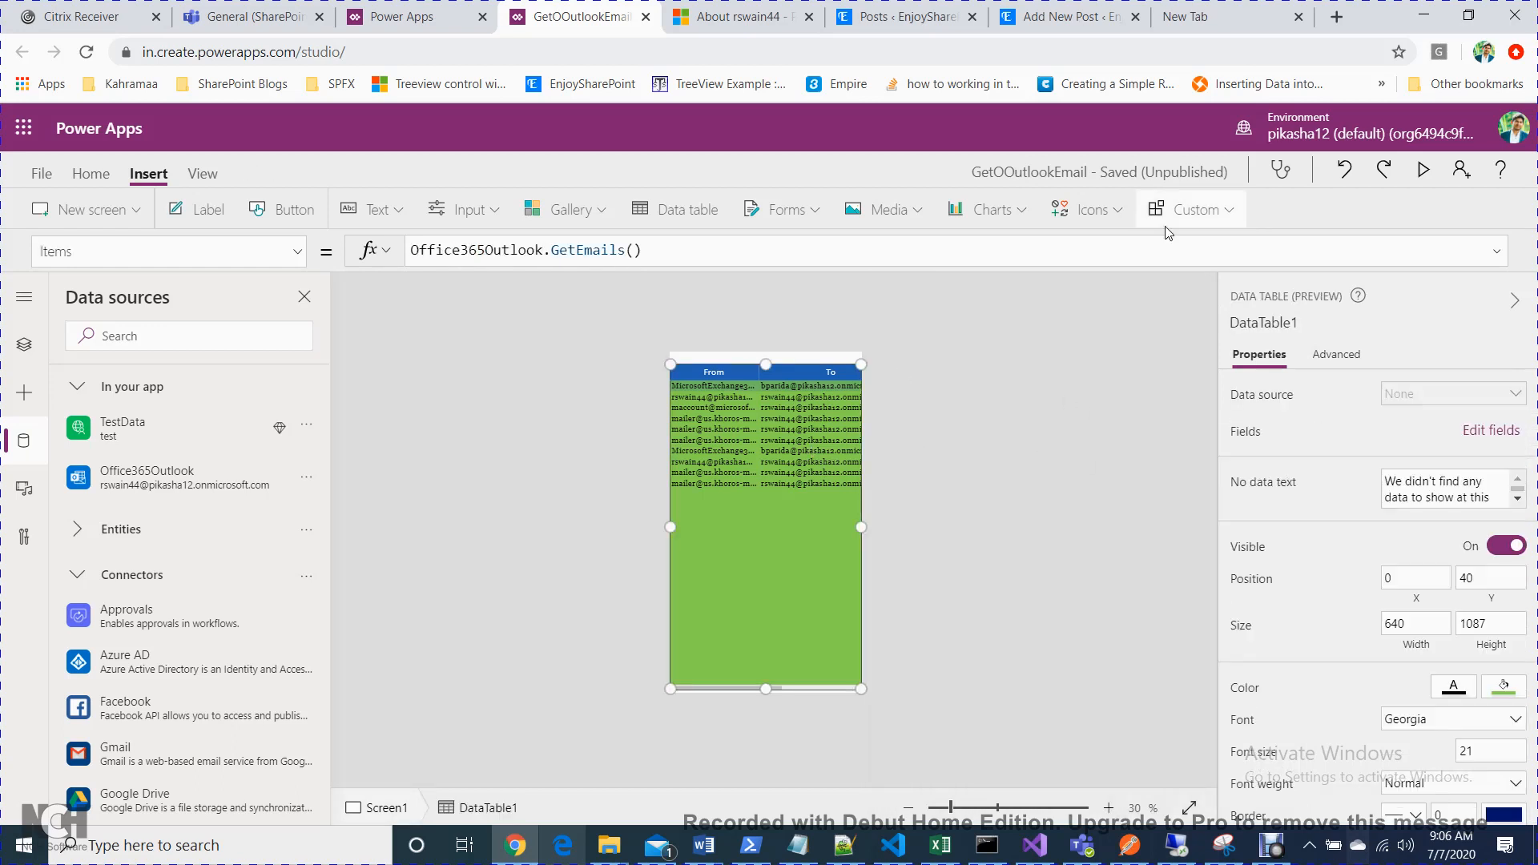
click(1423, 169)
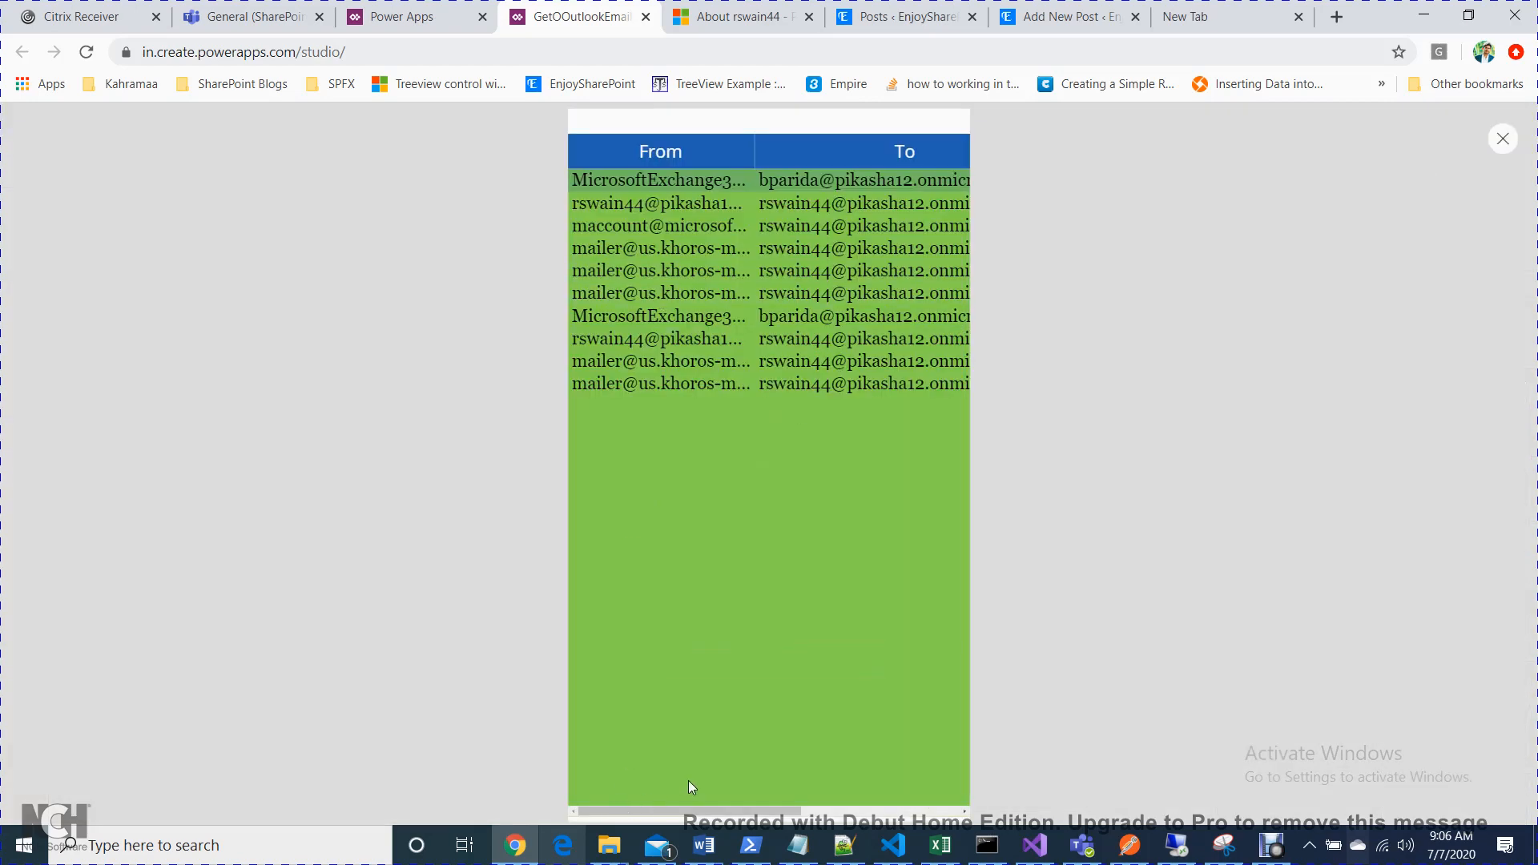
drag(704, 811, 888, 809)
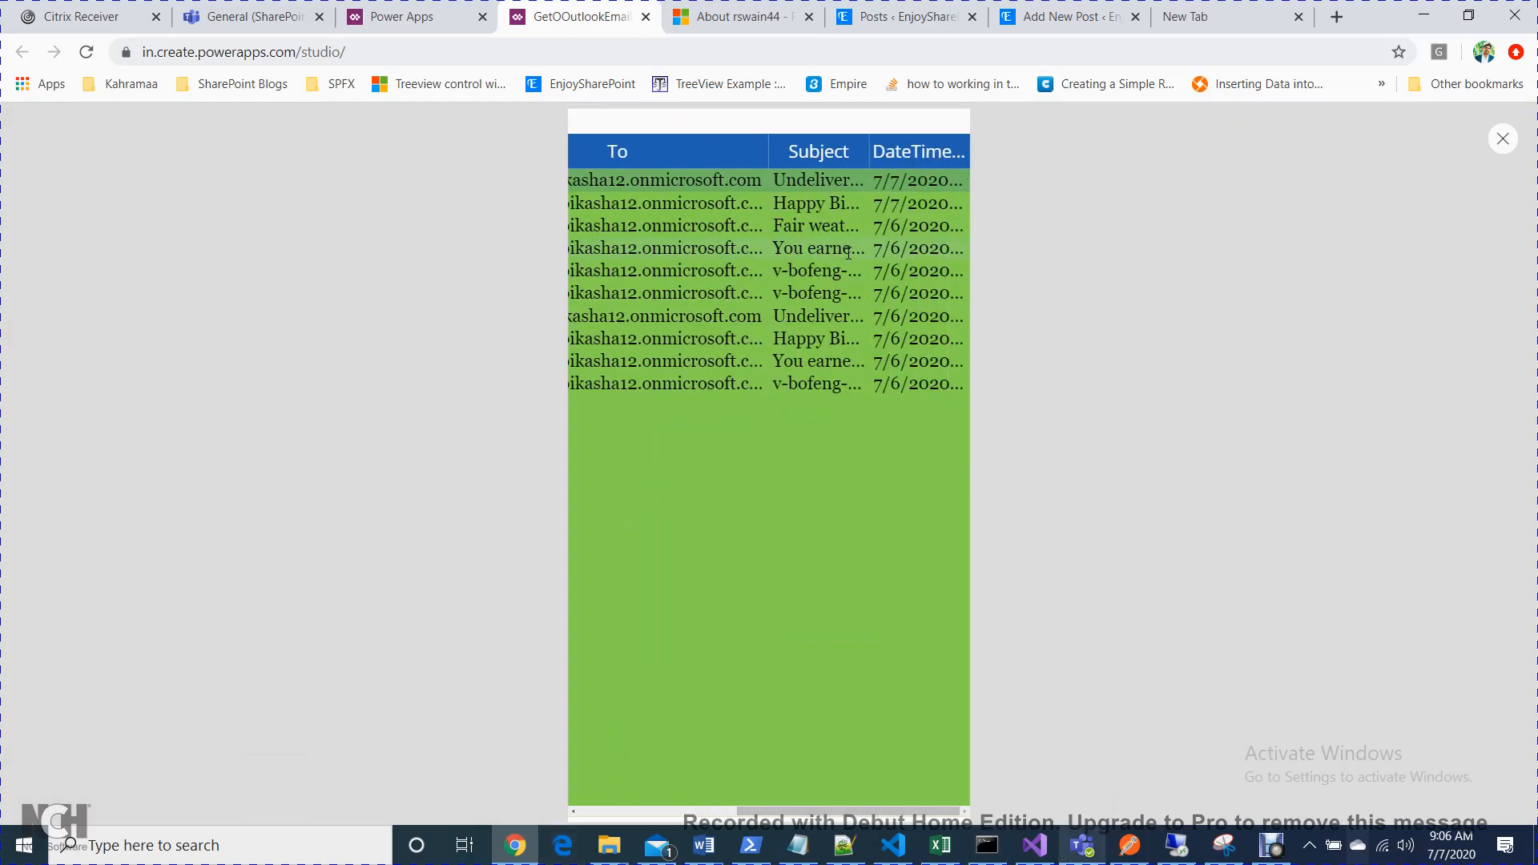
click(848, 253)
click(797, 229)
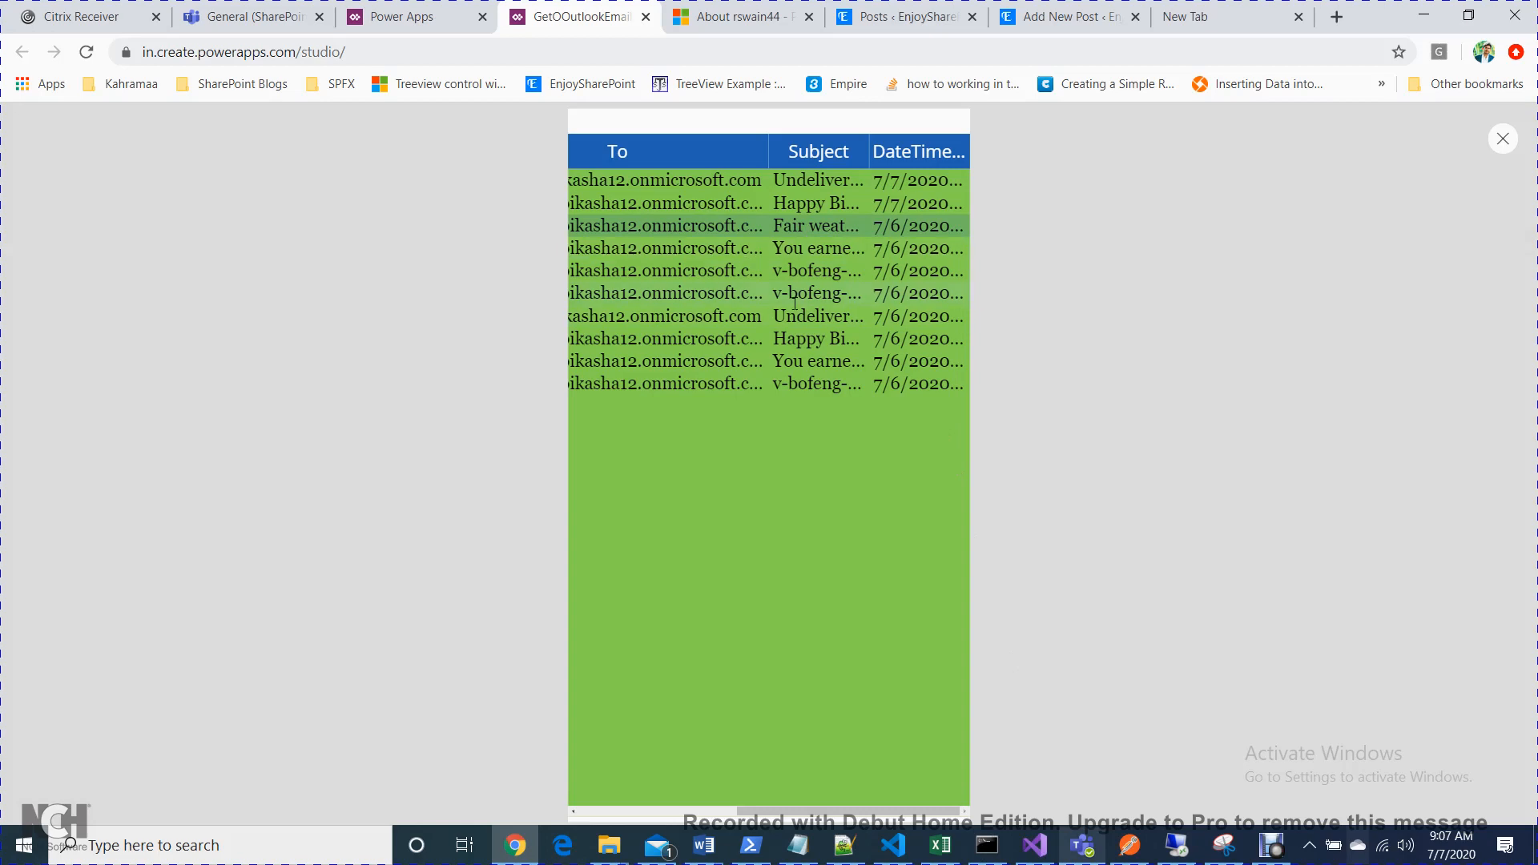
click(662, 813)
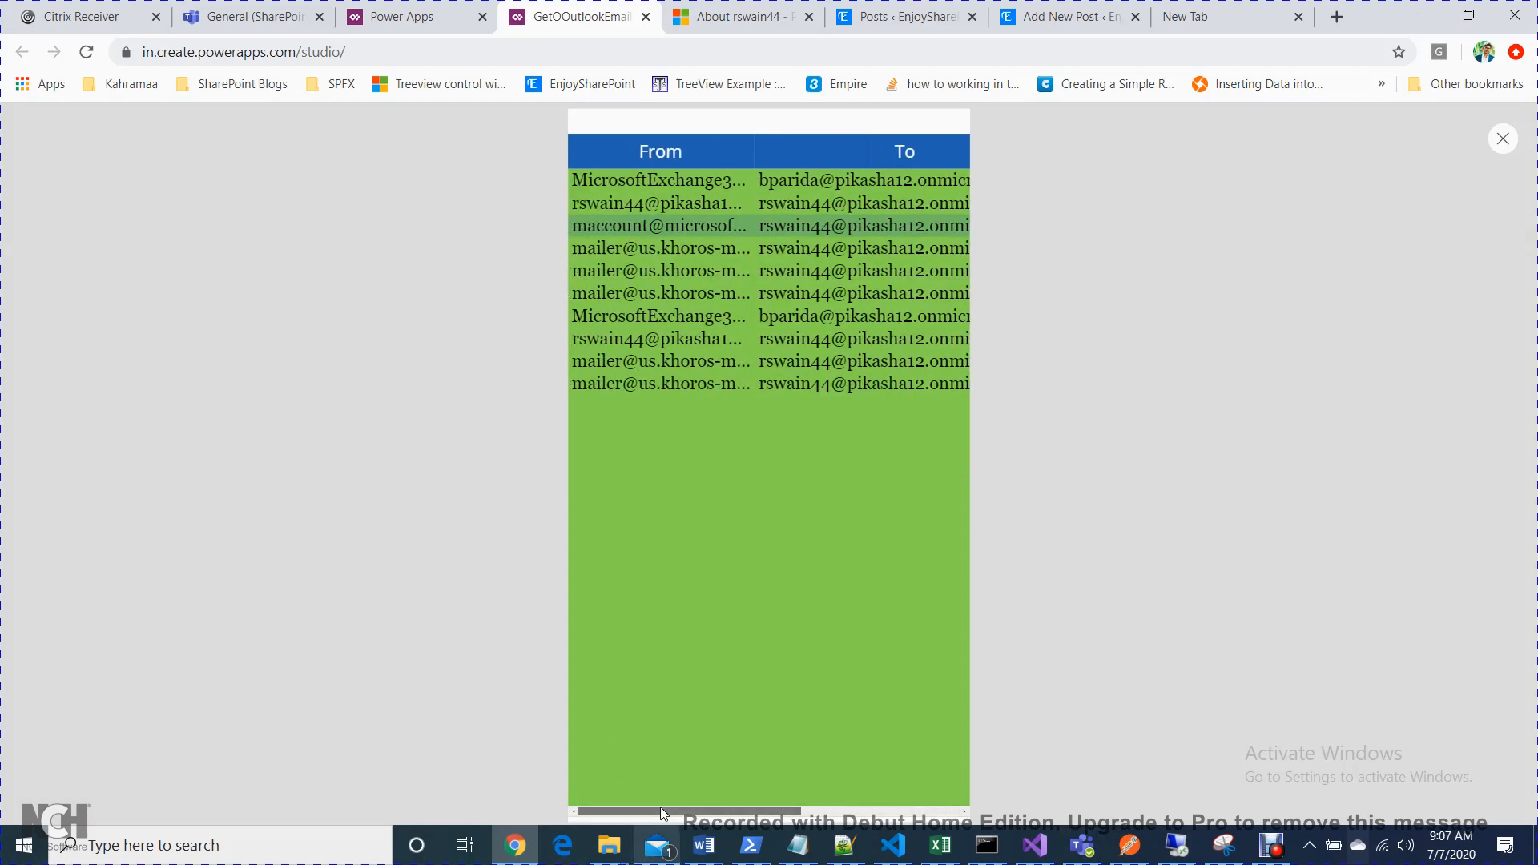
click(1501, 141)
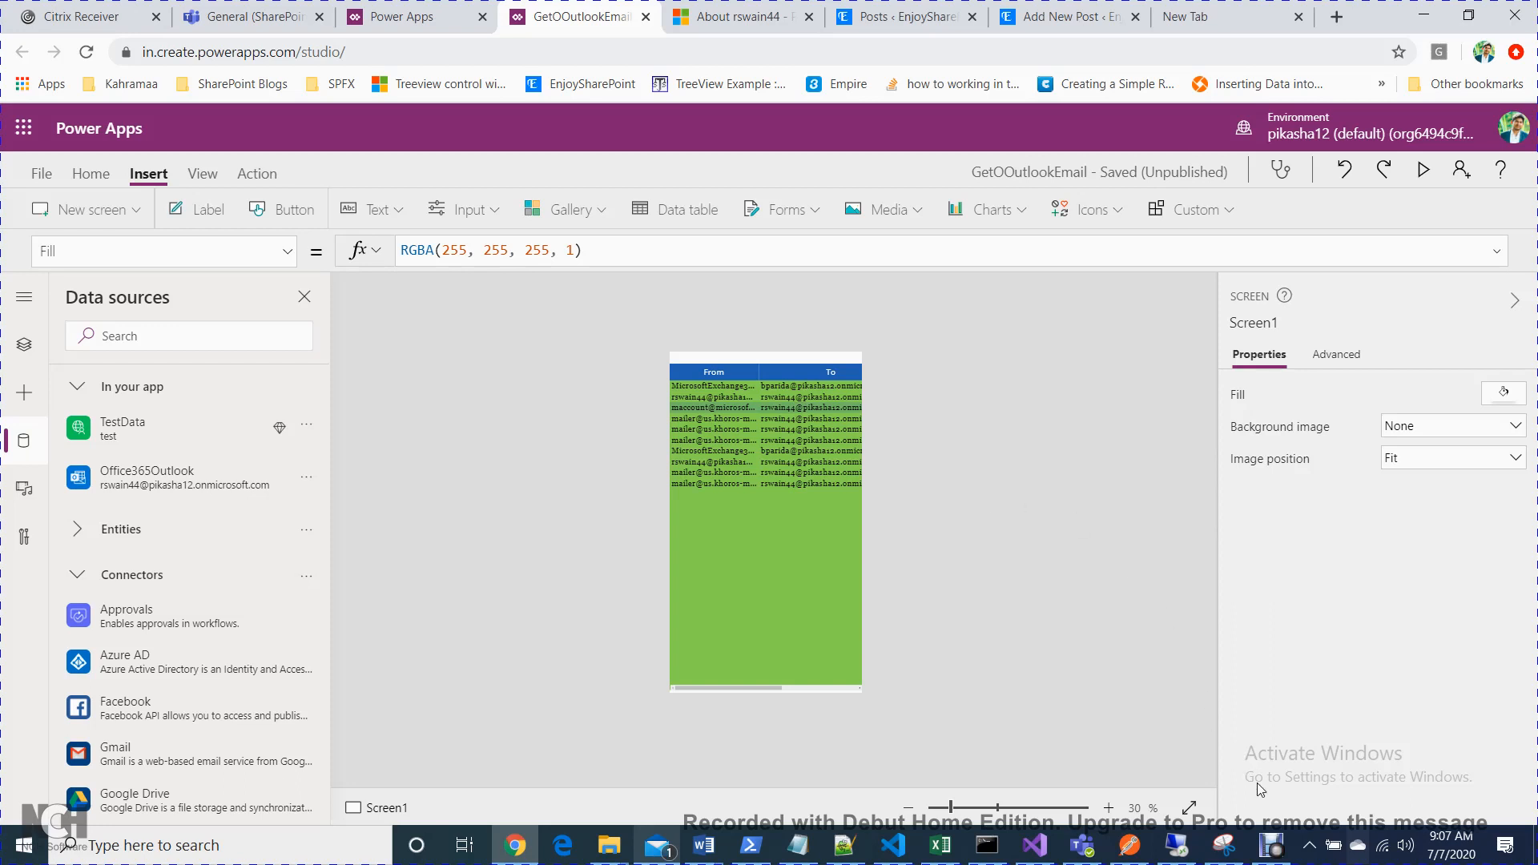
click(1273, 847)
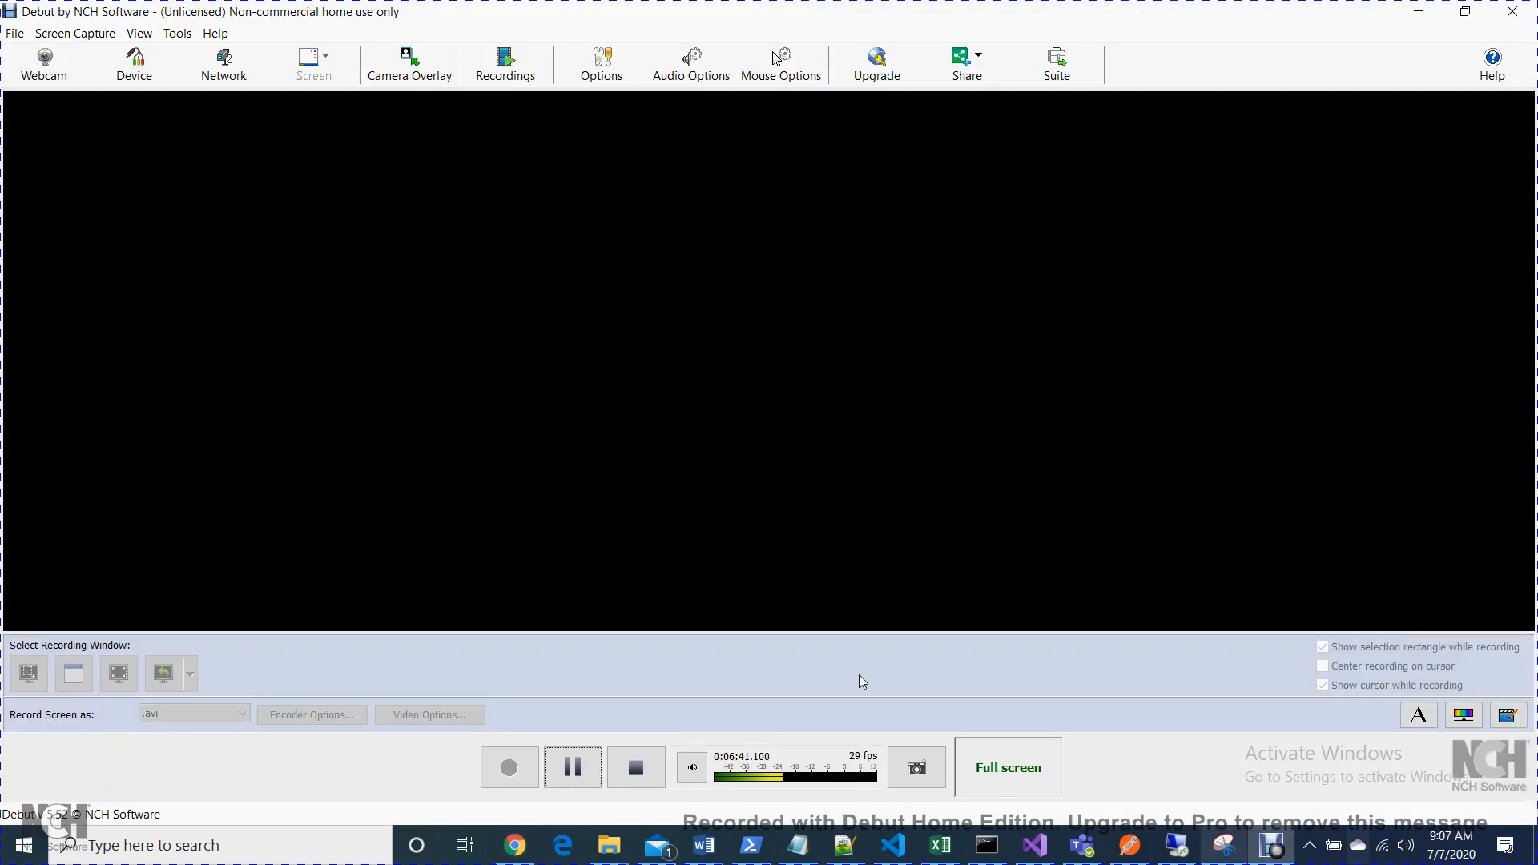